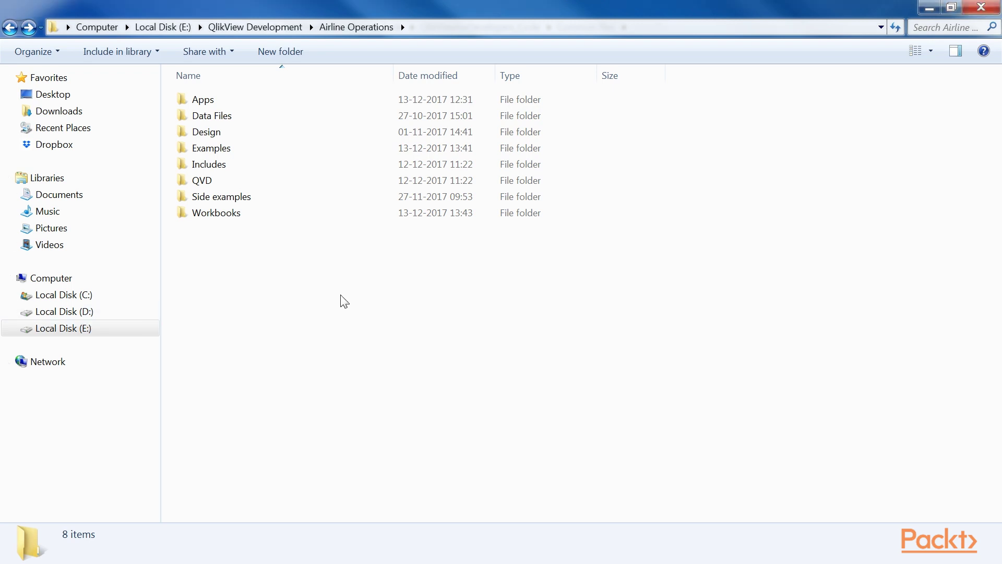
Open the NoTheme QlikView document from the Examples folder of Airline Operations
double_click(230, 150)
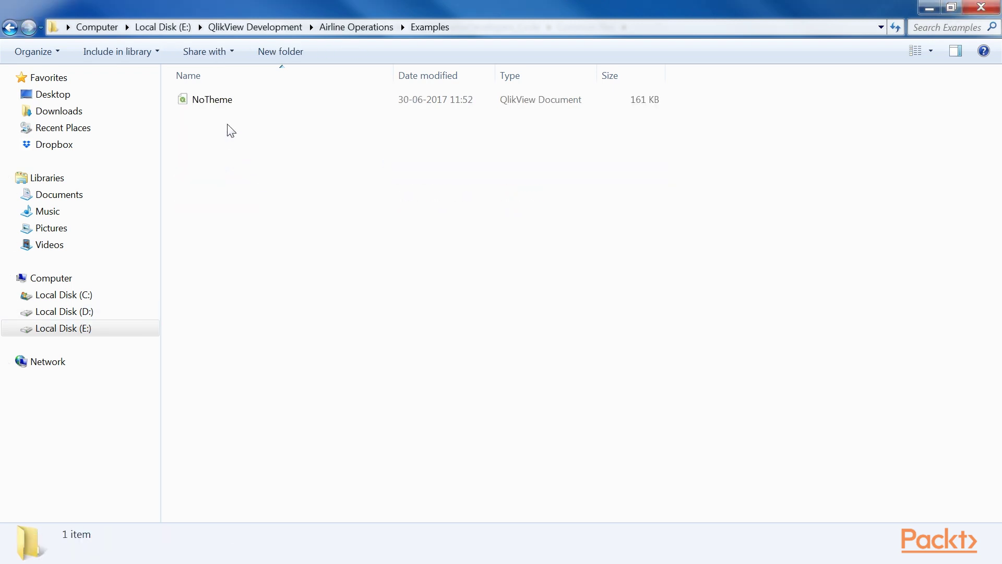
click(229, 103)
double_click(229, 100)
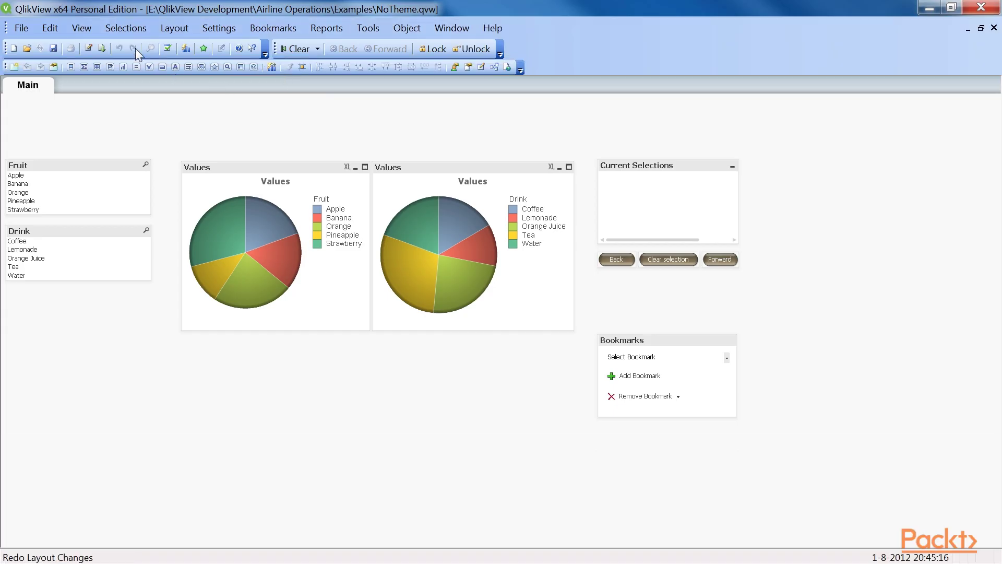
Set the sheet's zoom level to 100%
click(92, 31)
mouse_move(211, 144)
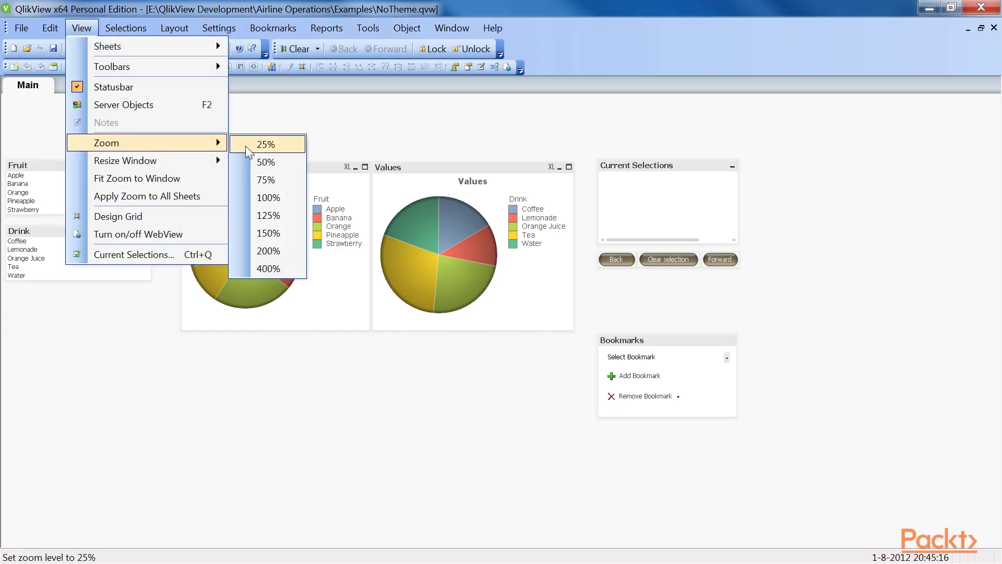
click(271, 197)
Apply the HighCloudCorporate_finished.qvt theme from QlikView Development\Airline Operations\Includes\Themes to the whole document through its layout properties
click(229, 28)
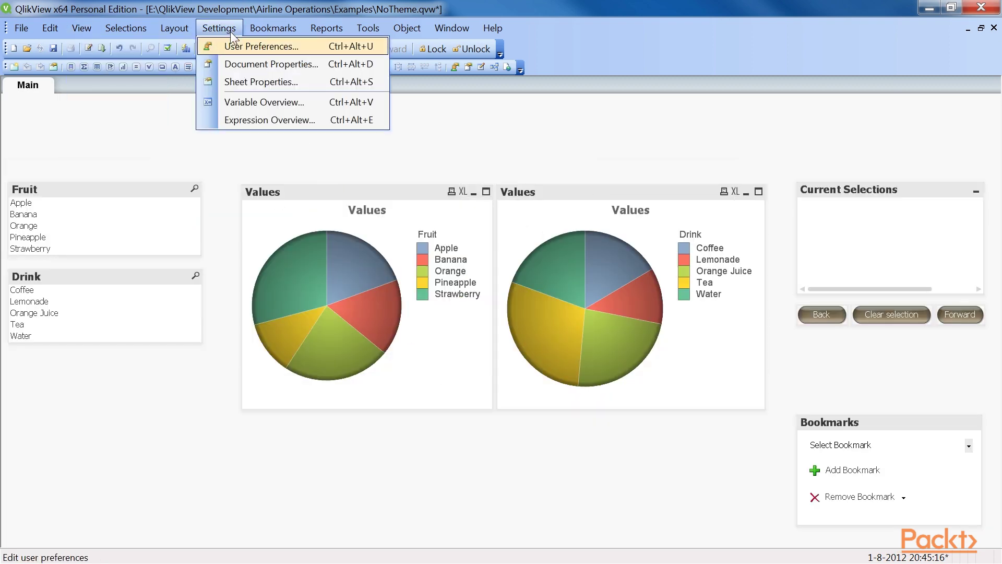
click(236, 65)
click(617, 72)
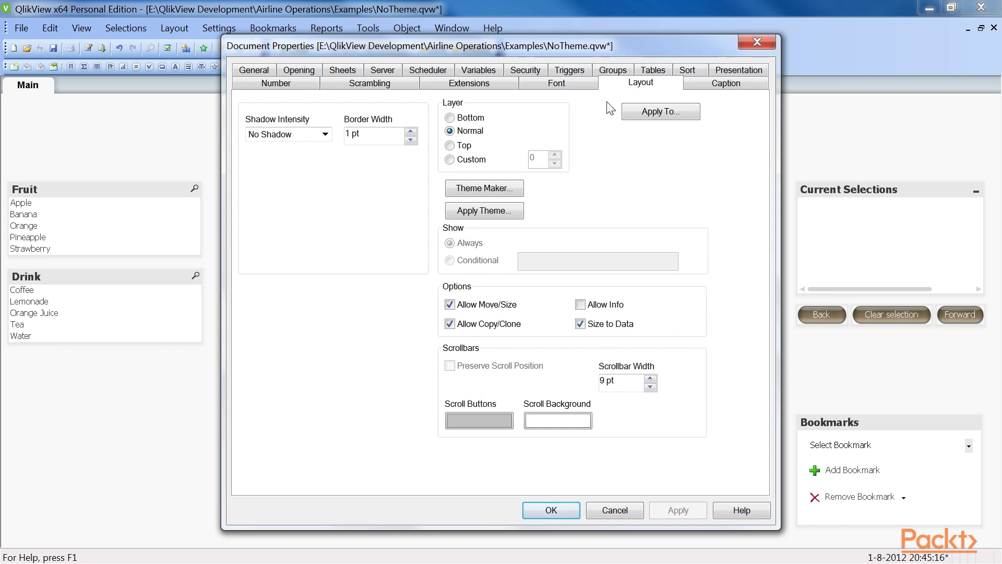
click(494, 211)
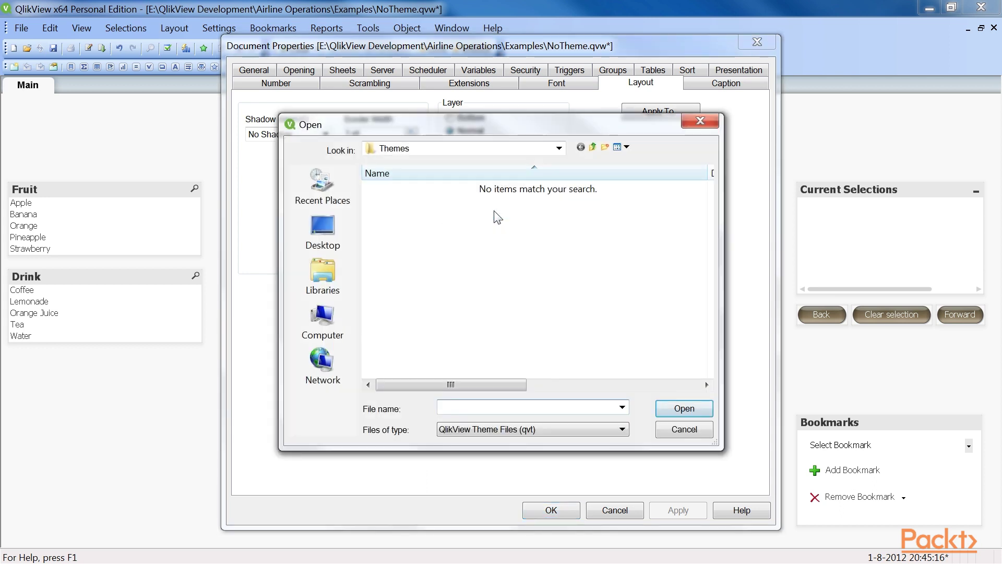
click(322, 318)
double_click(427, 293)
double_click(428, 280)
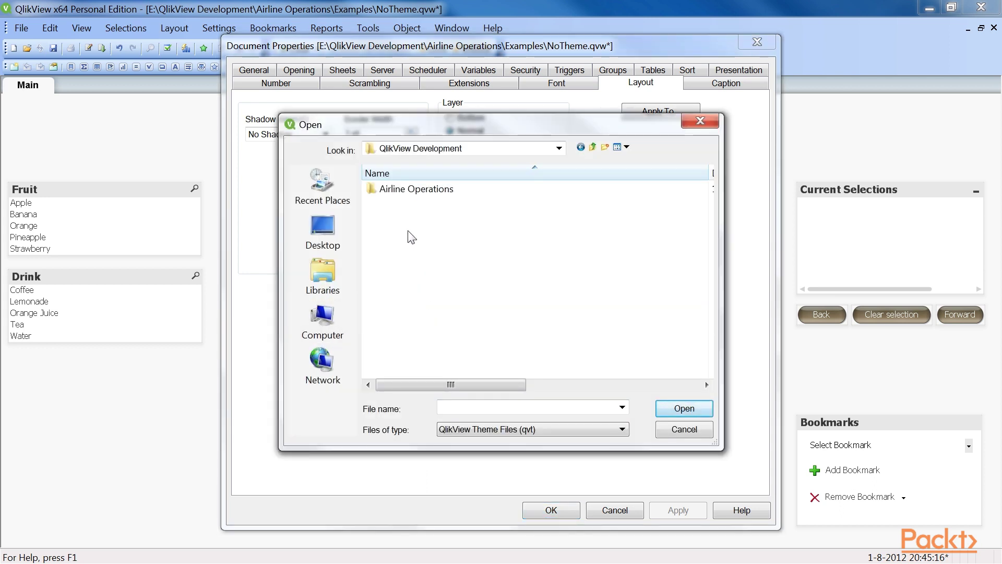
double_click(403, 191)
double_click(411, 251)
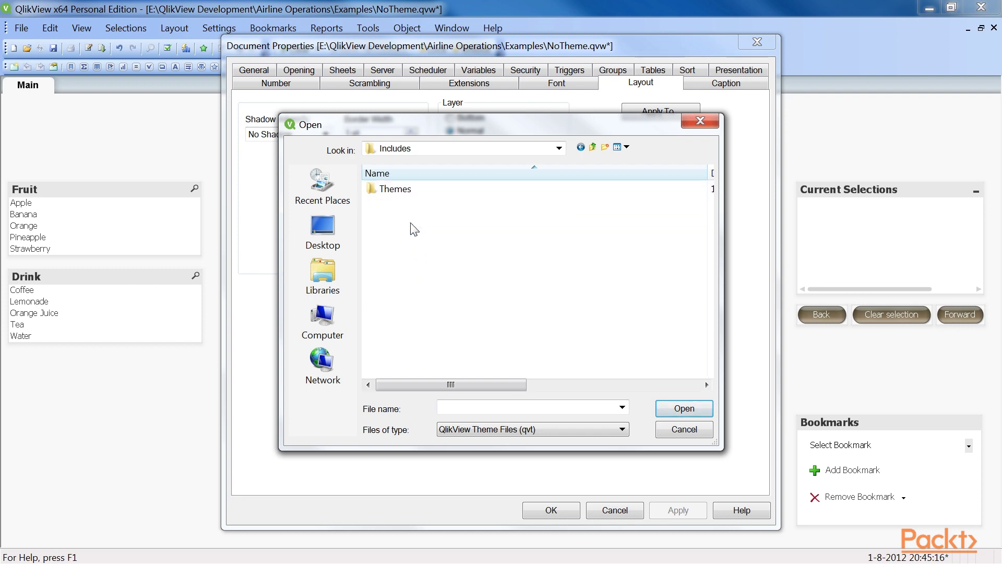
double_click(395, 189)
click(449, 203)
click(679, 411)
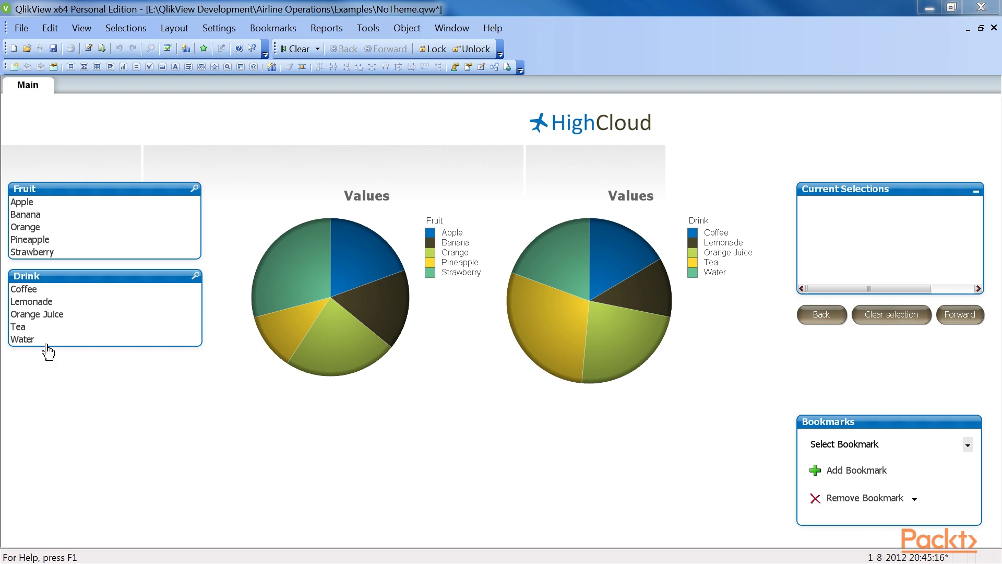
Examine the theme options in the properties of the Main sheet and the Fruit pie chart's layout properties
click(222, 30)
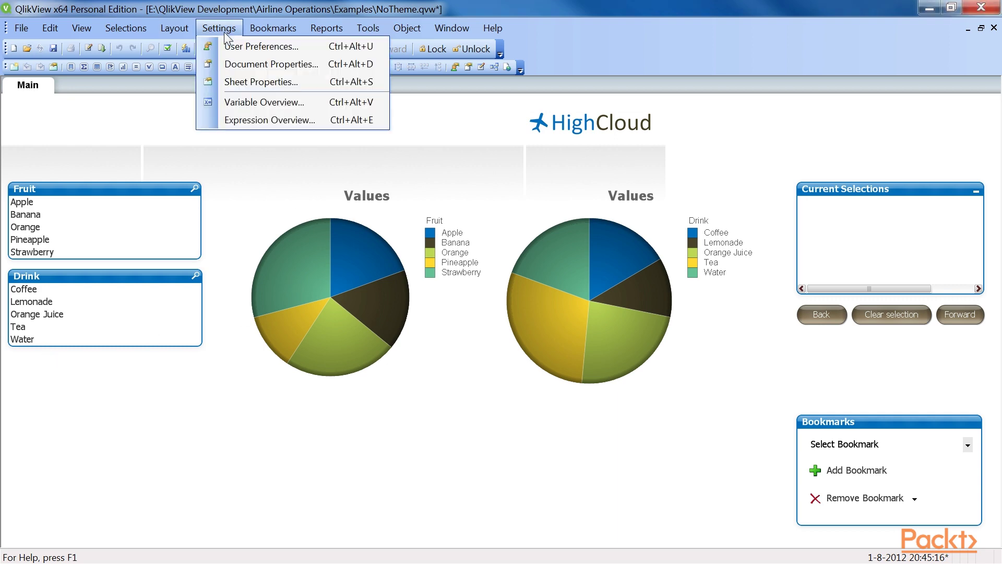
click(230, 83)
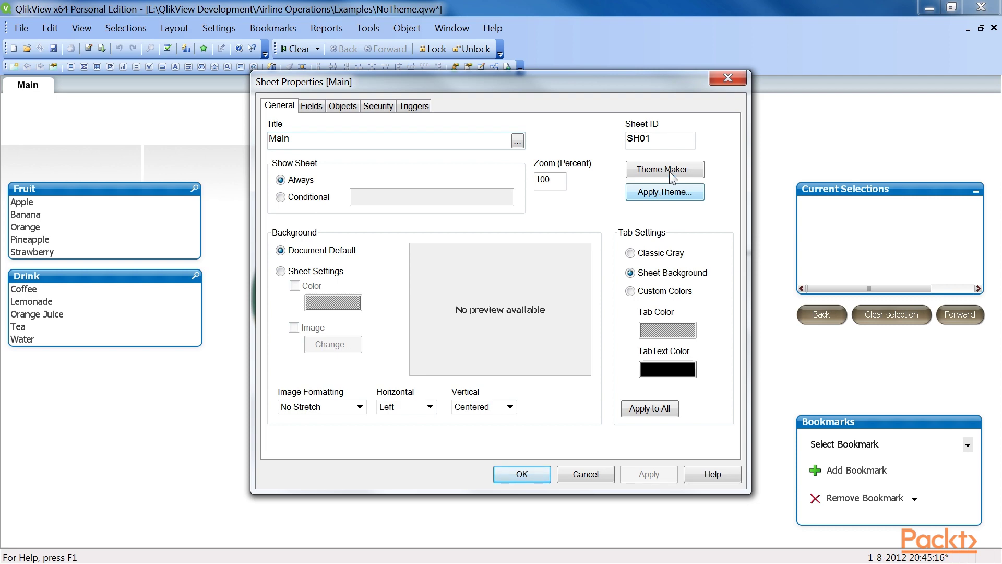
click(722, 83)
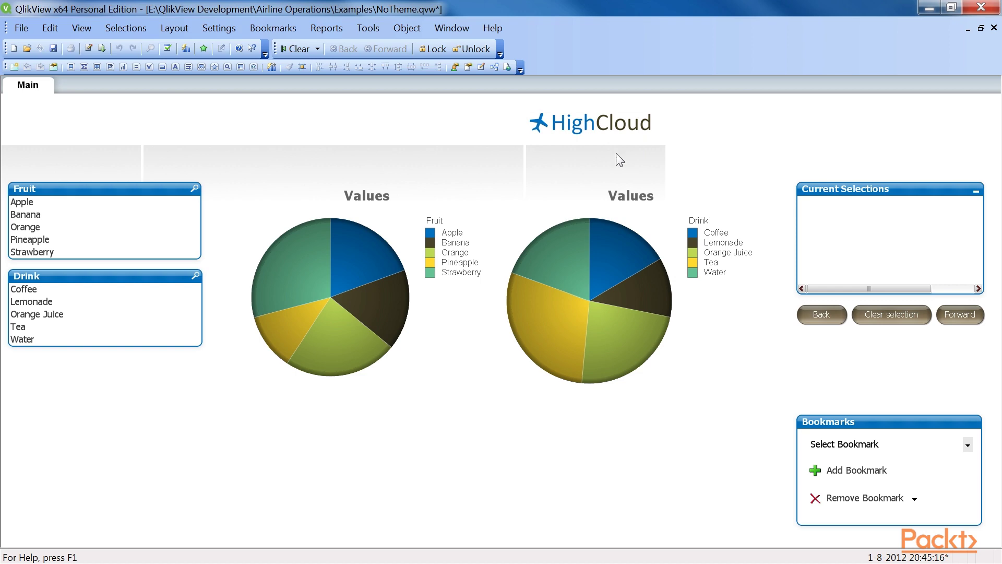
right_click(355, 250)
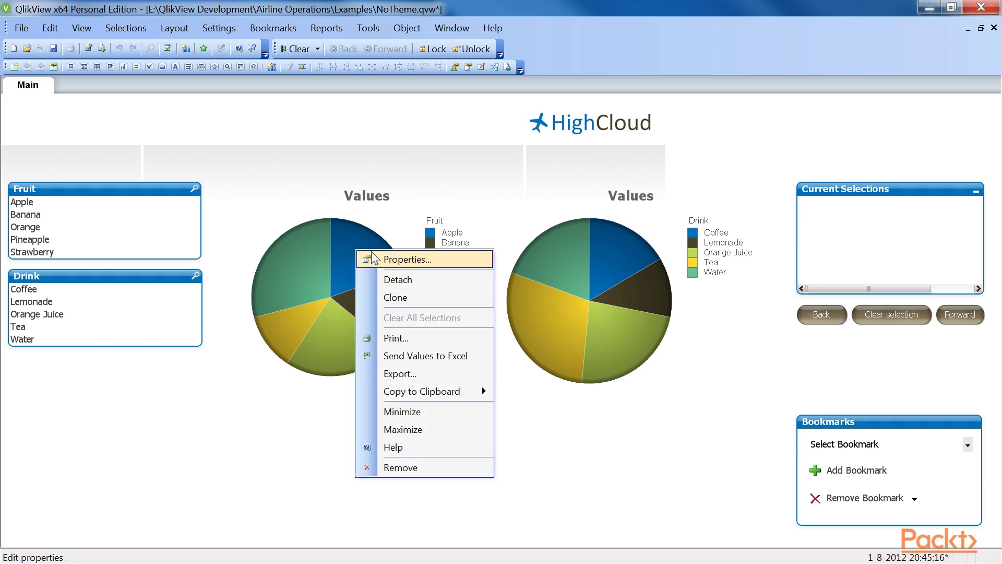
click(392, 260)
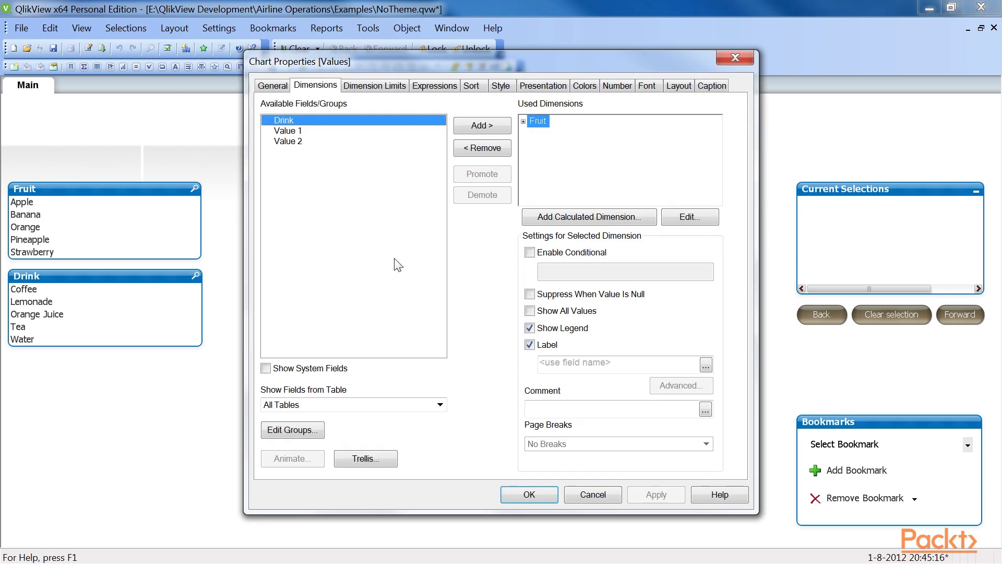
click(679, 89)
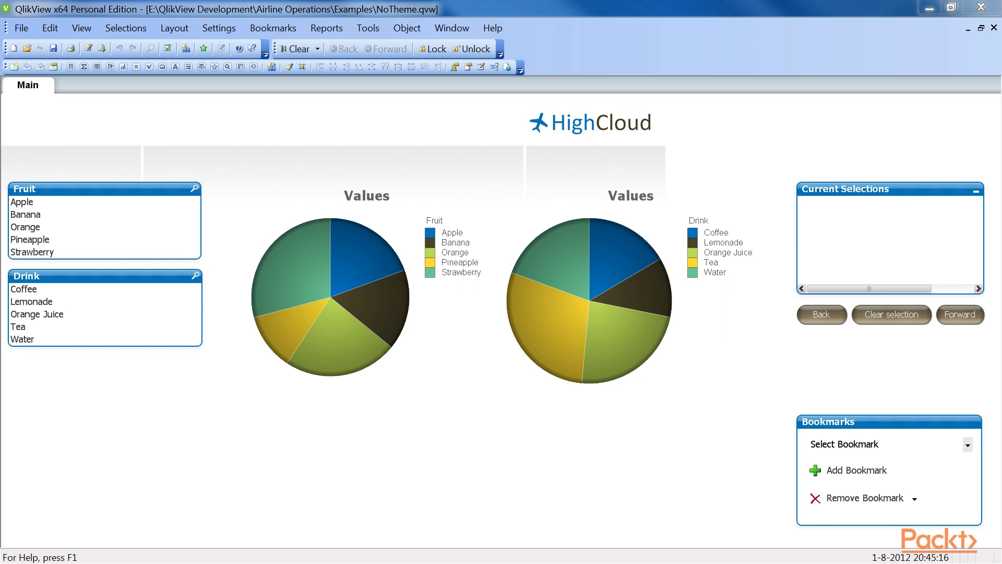
Start a new theme without a template in the Theme Maker Wizard and save its file as HighCloudCorporate in the Themes folder
click(406, 10)
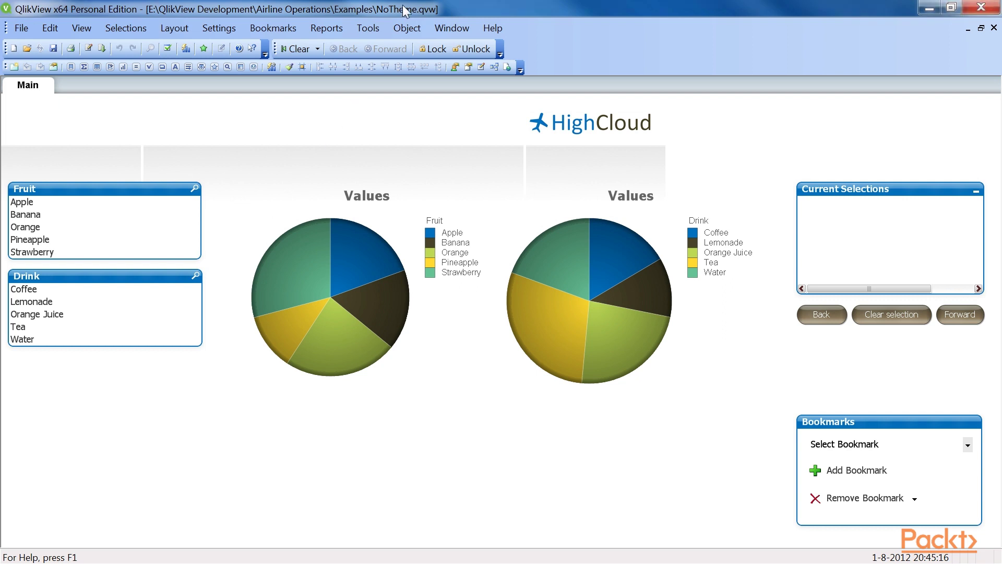
click(368, 32)
click(405, 178)
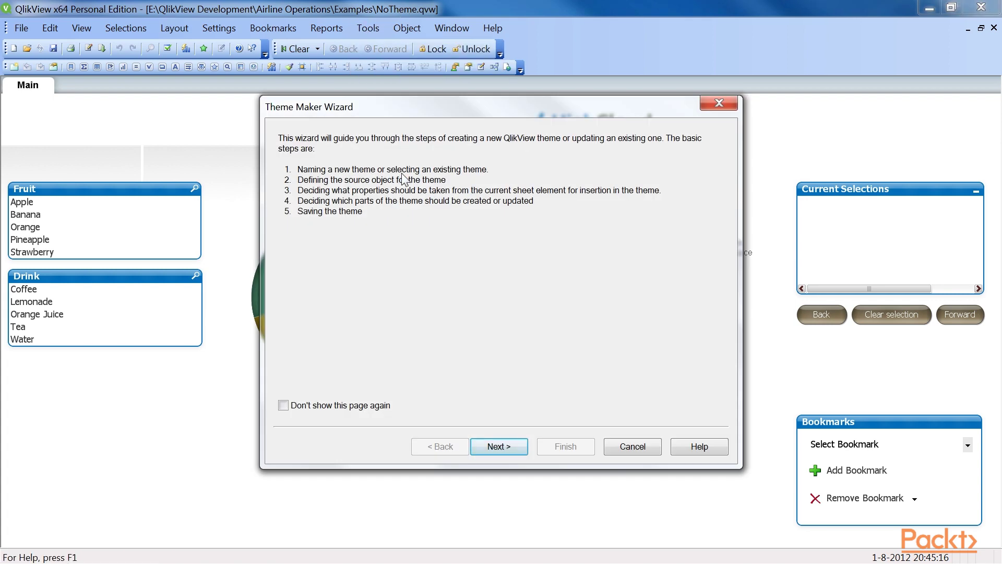
click(495, 448)
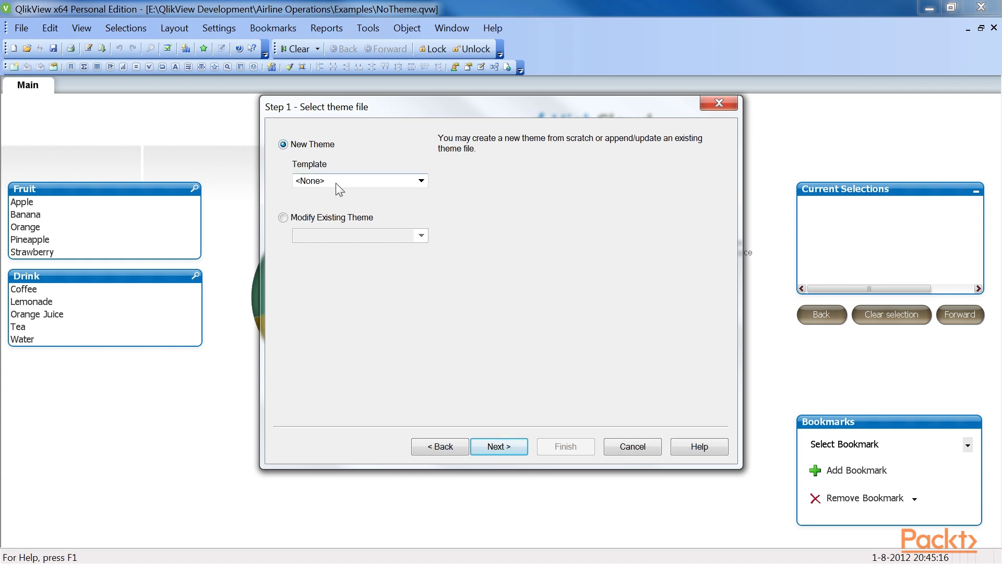
click(489, 447)
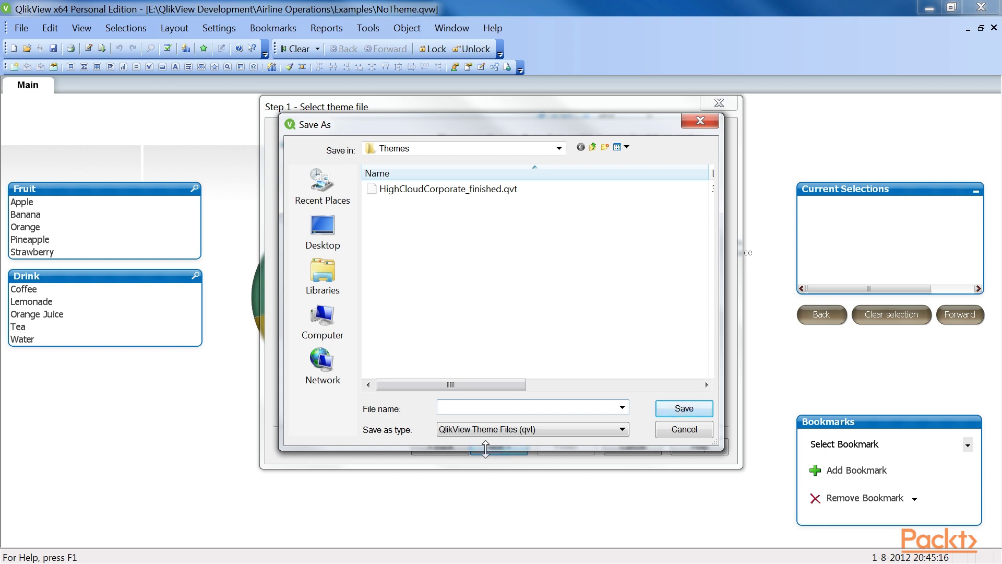
click(447, 152)
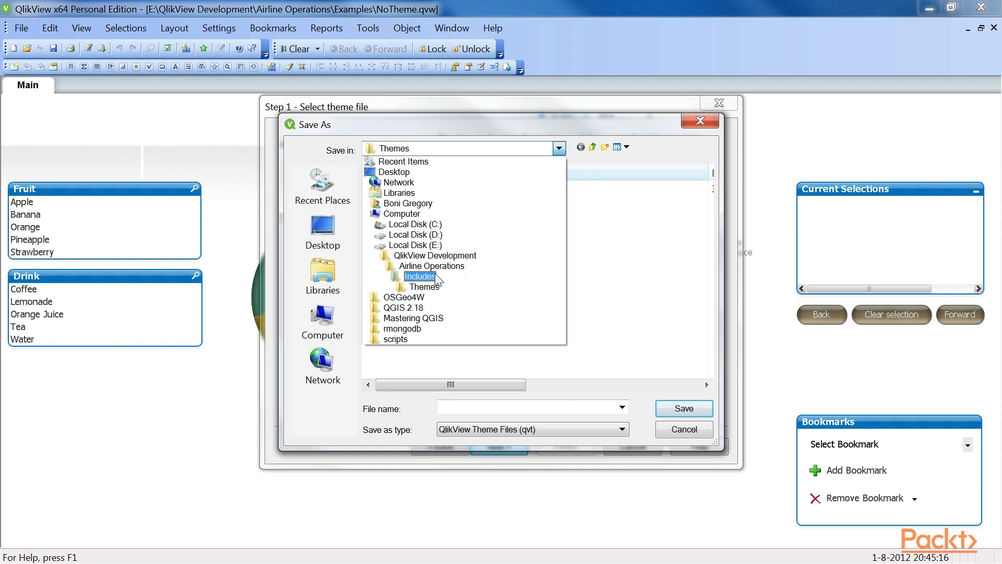
click(421, 285)
click(453, 409)
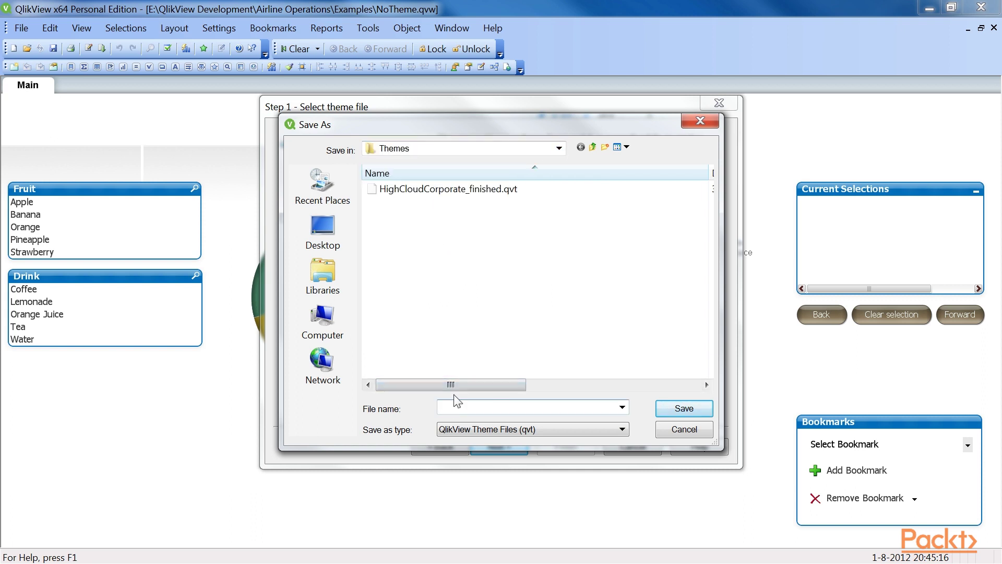
text(HighCloudCor)
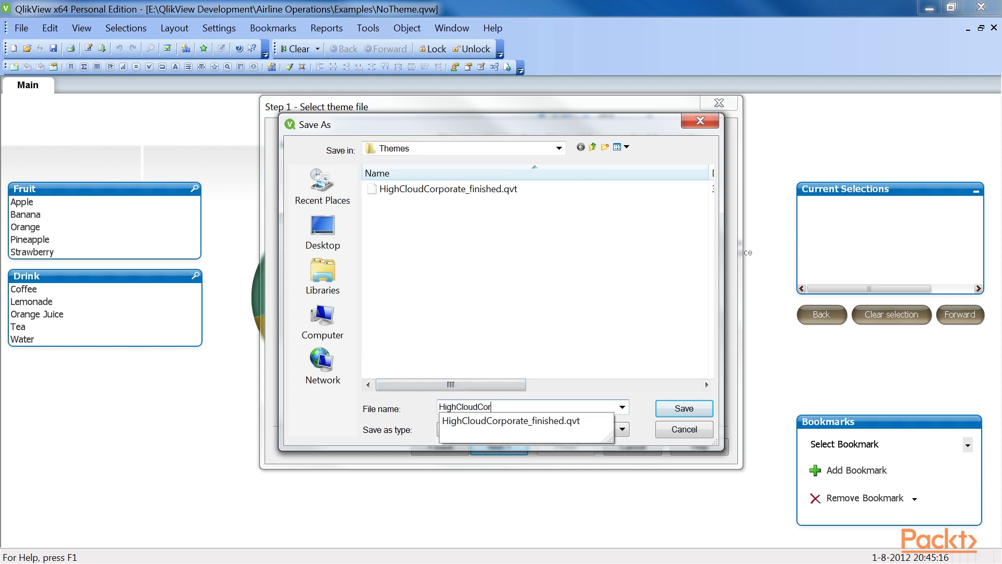
text(porate)
click(673, 411)
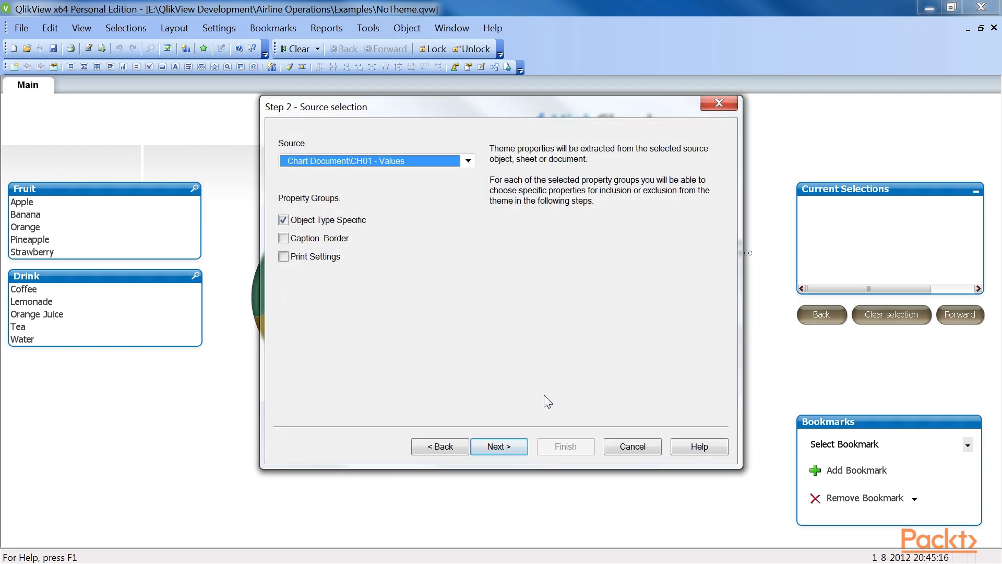
Choose Document as the source of the new theme, keeping the Object Type Specific property group
click(468, 161)
click(421, 173)
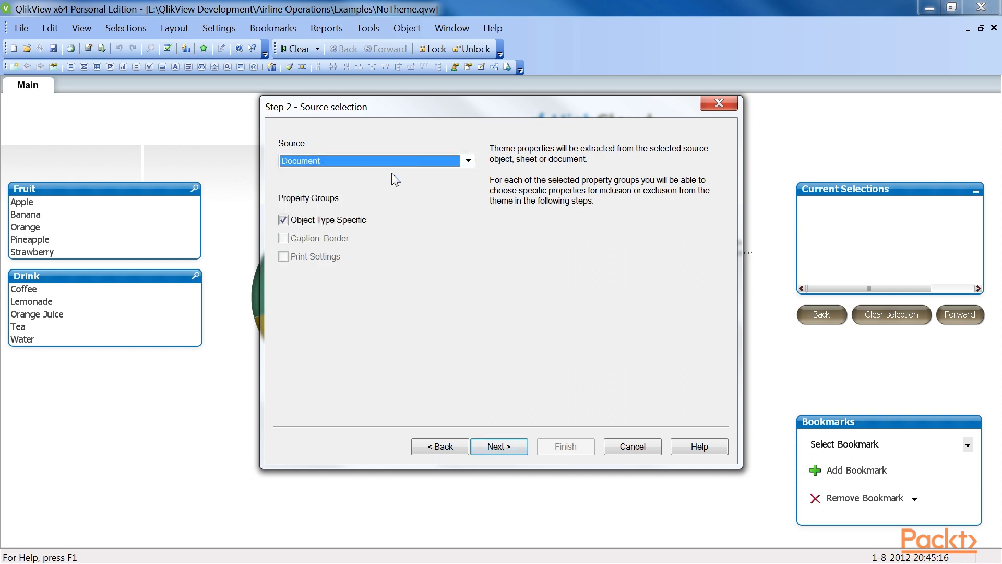
click(521, 444)
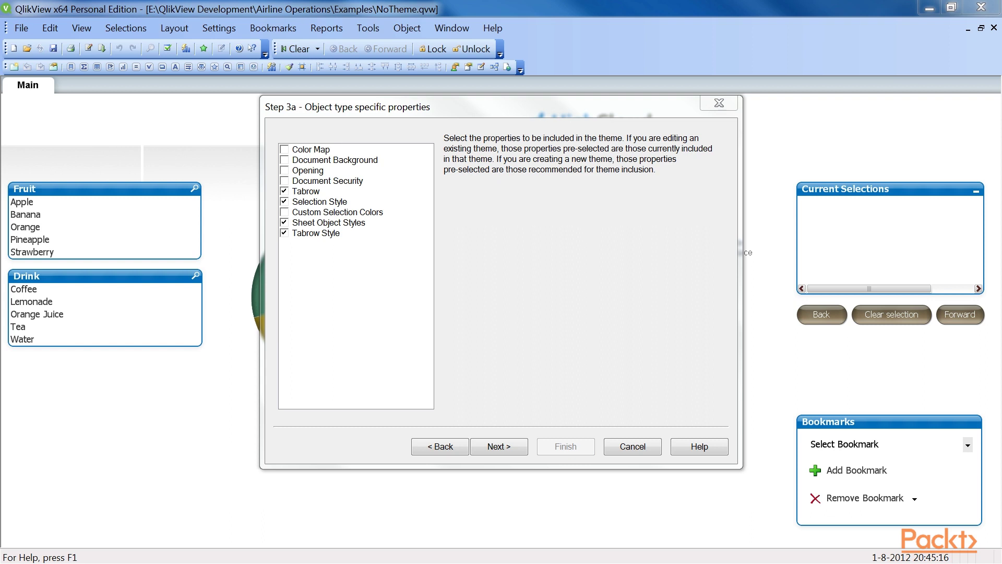
Include the Color Map property in the theme and finish the wizard without making it a default theme
click(286, 150)
click(290, 159)
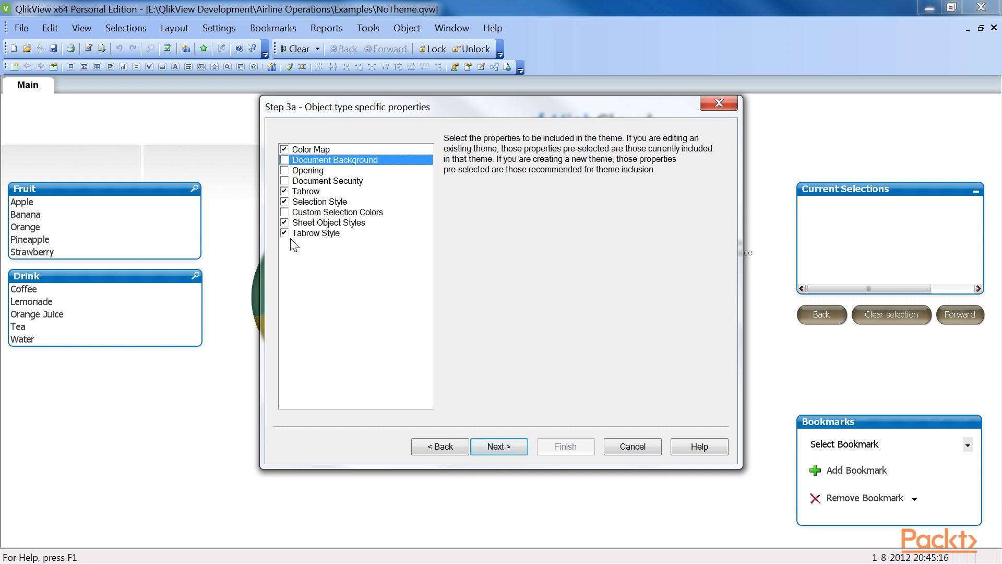
click(500, 447)
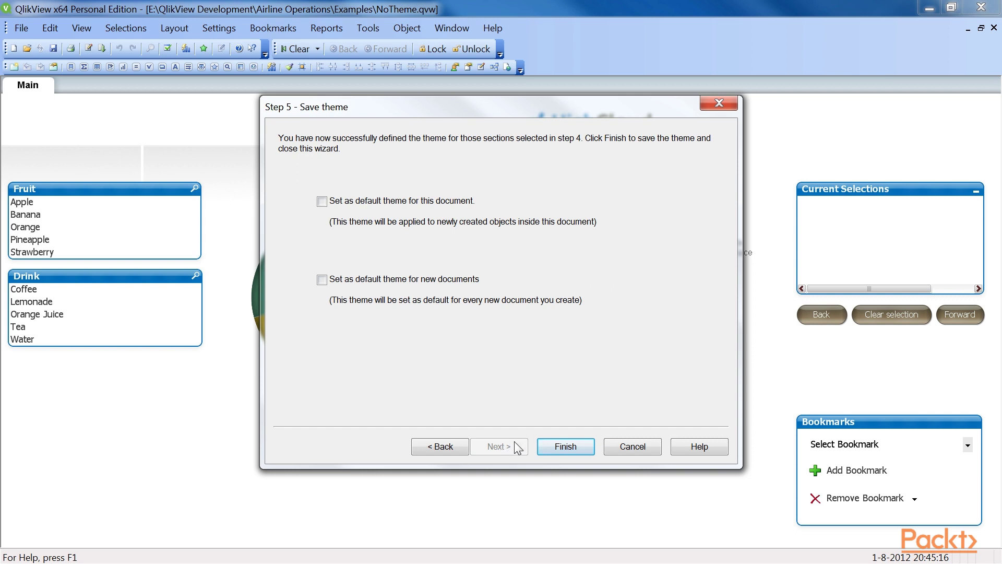
click(582, 448)
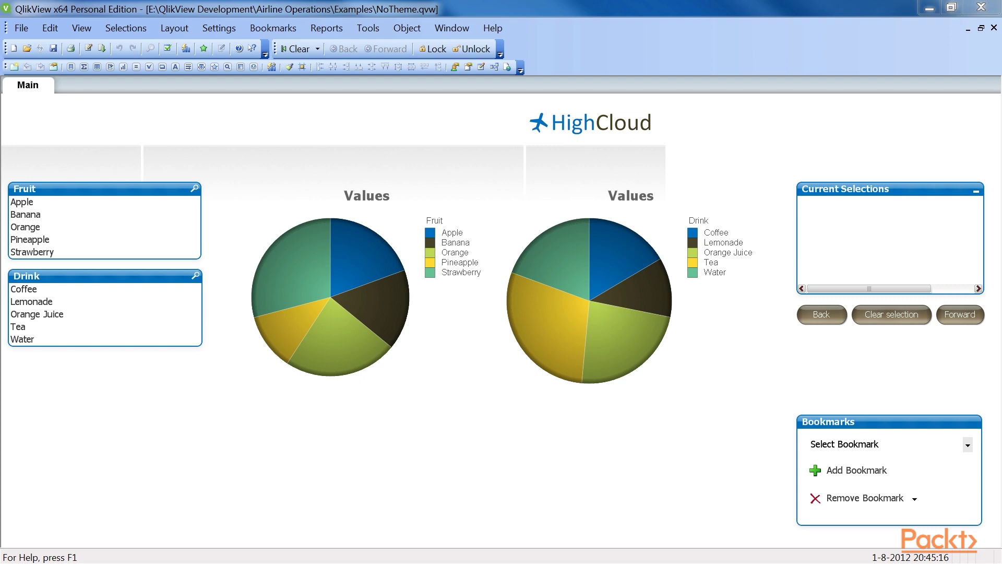
Restart the Theme Maker Wizard to modify the existing theme HighCloudCorporate.qvt and proceed to source selection
click(360, 30)
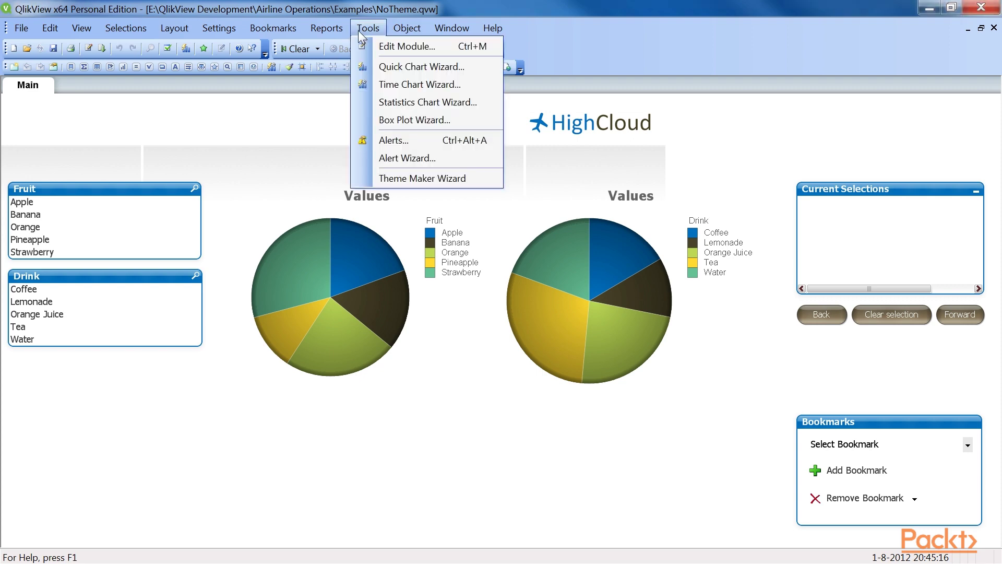
click(396, 178)
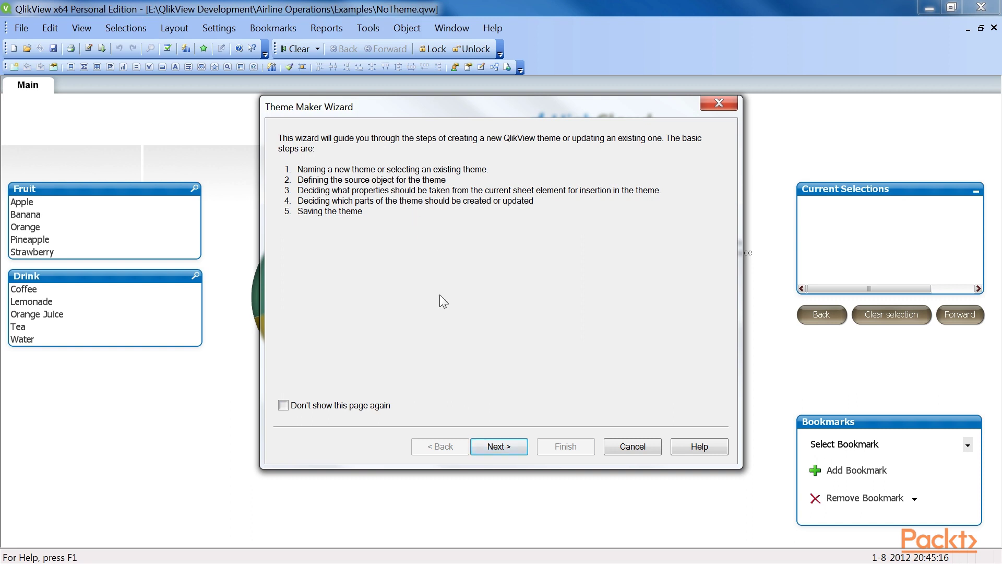
click(499, 446)
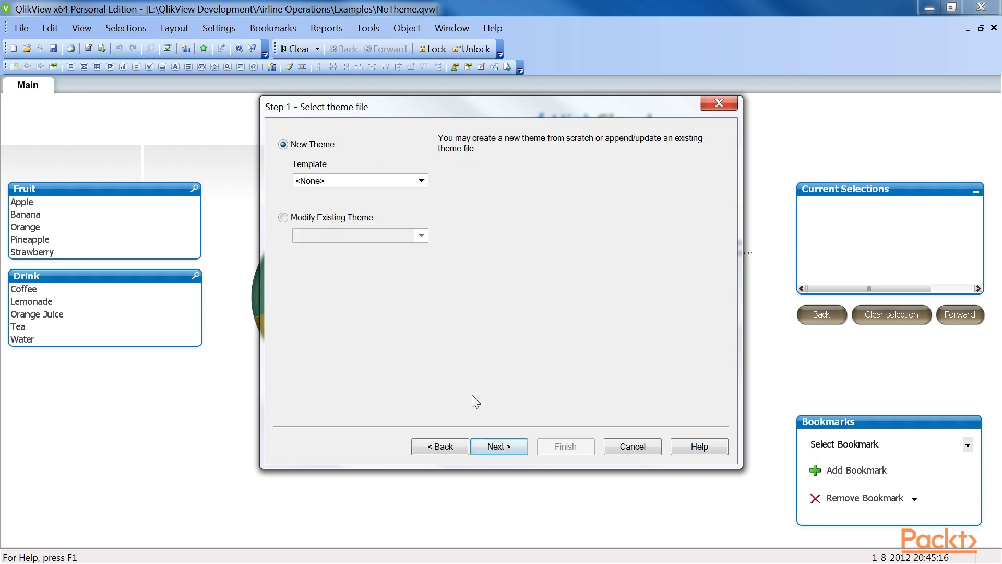
click(283, 217)
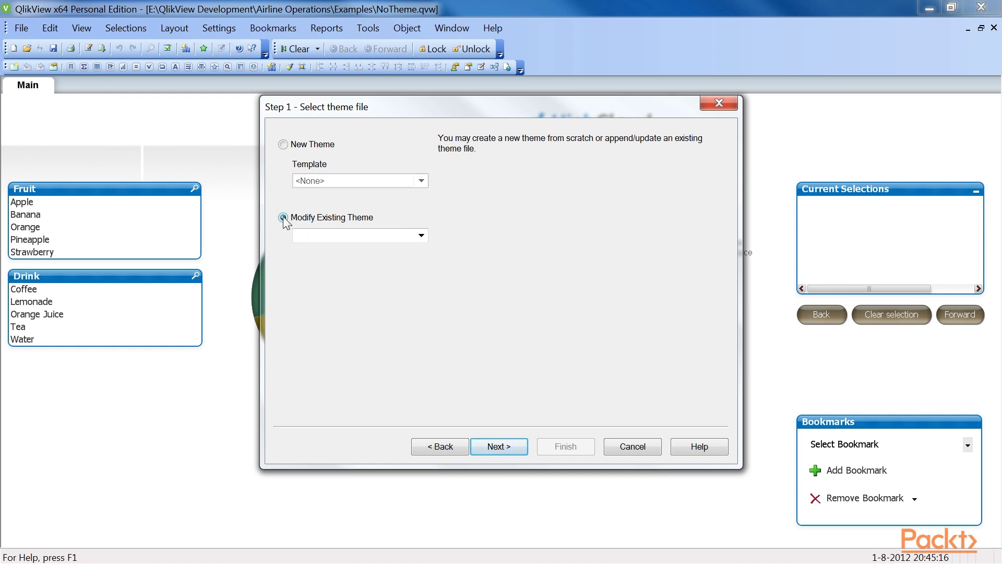
click(377, 235)
click(380, 248)
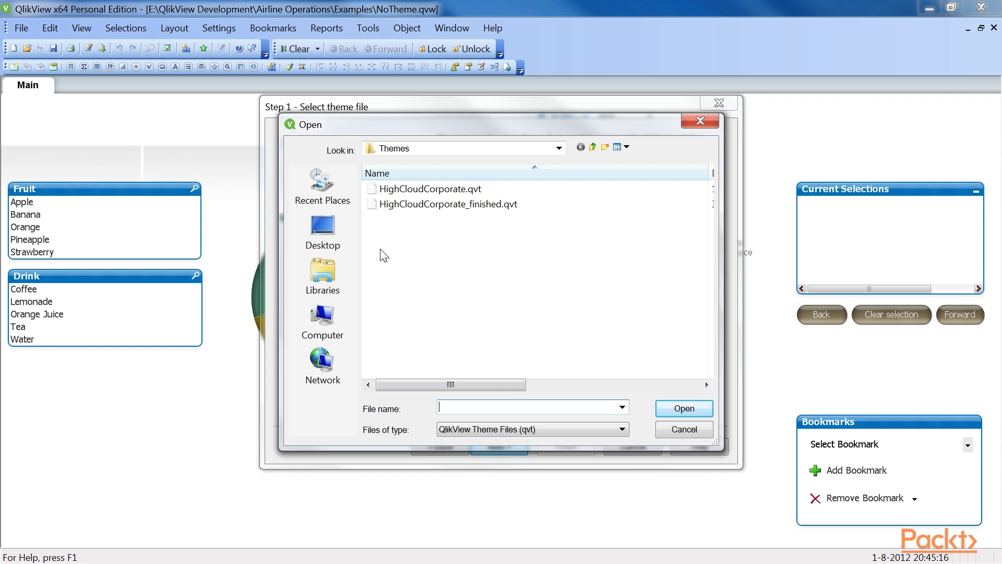
click(399, 192)
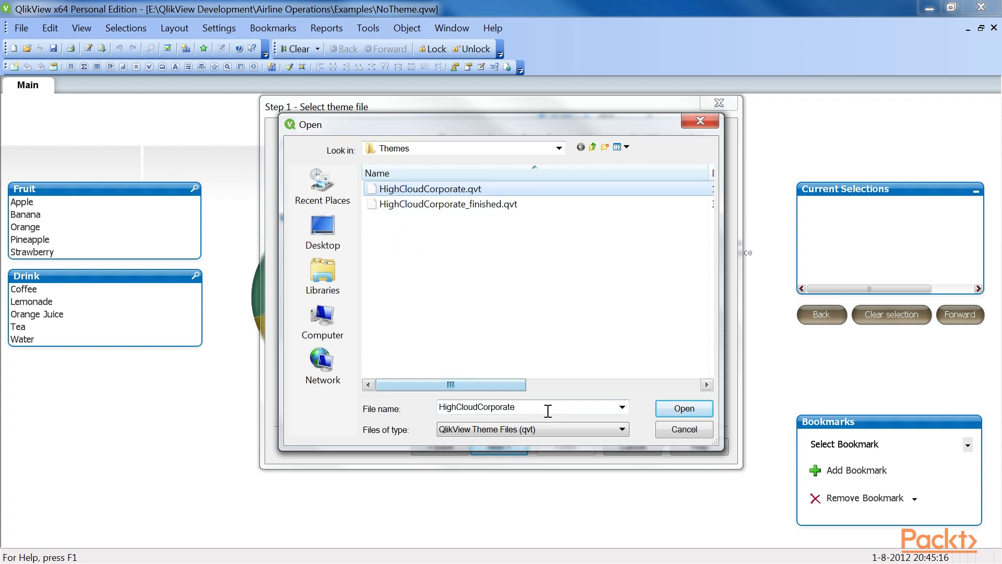
key(Return)
click(527, 448)
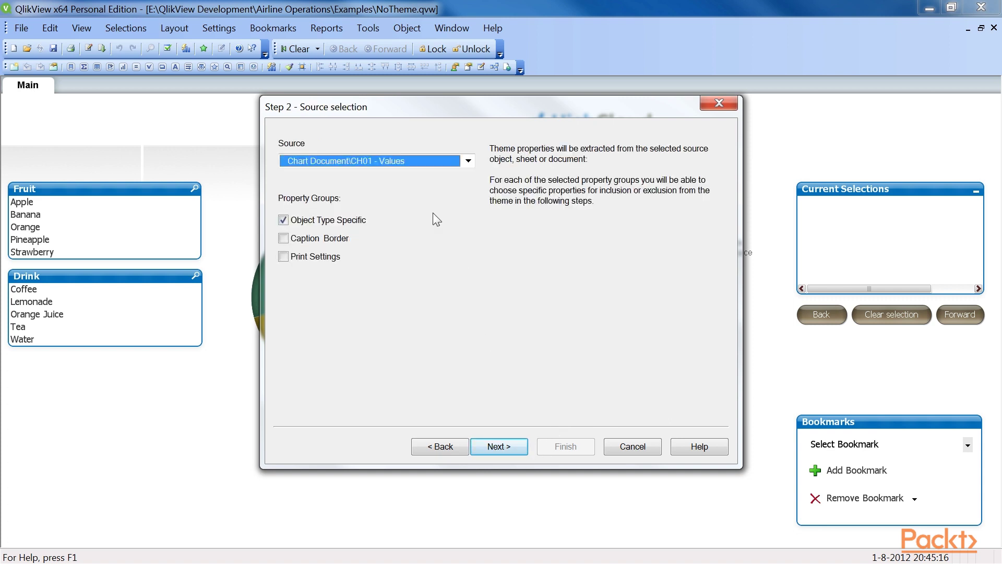
Choose the sheet SH01 - Main as the theme source, keeping the Object Type Specific property group
click(396, 161)
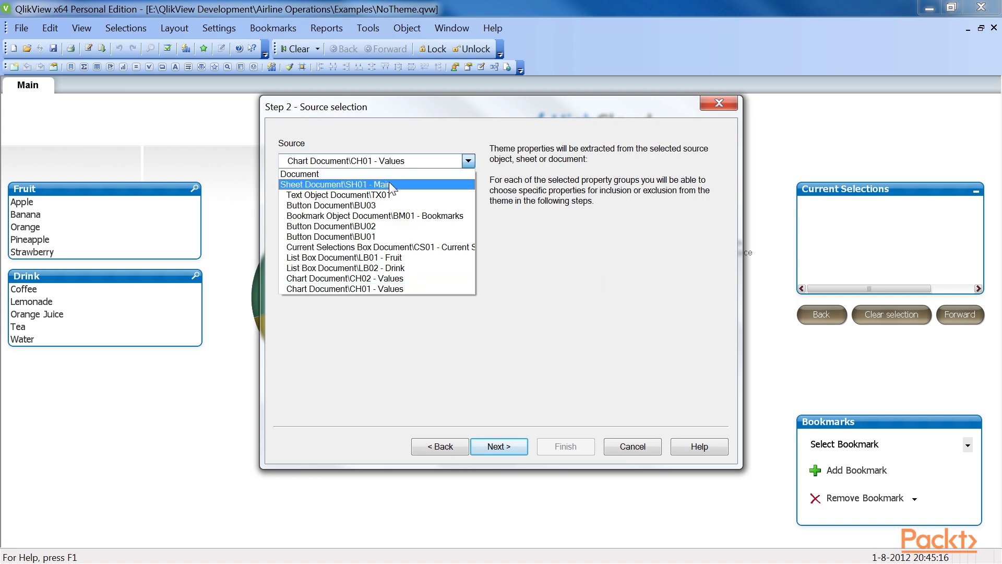
click(389, 184)
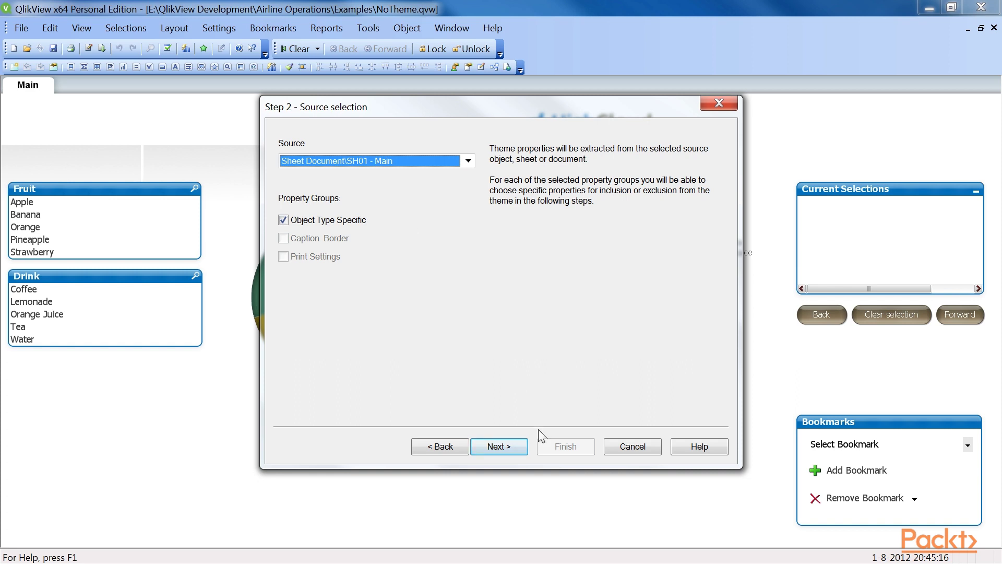
click(525, 446)
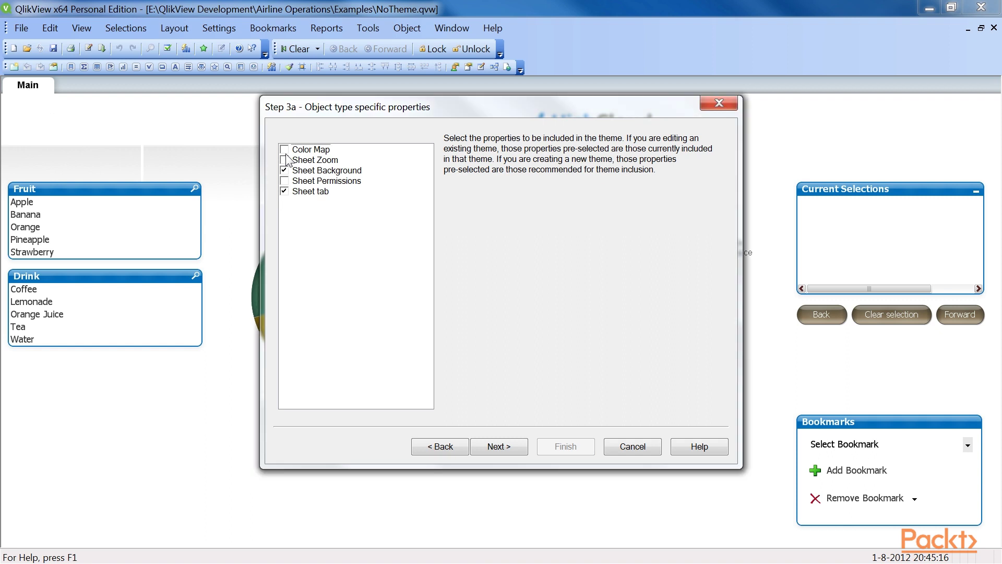
Include the sheet's Color Map and Sheet Zoom properties in the theme and finish the wizard without making it a default theme
click(287, 154)
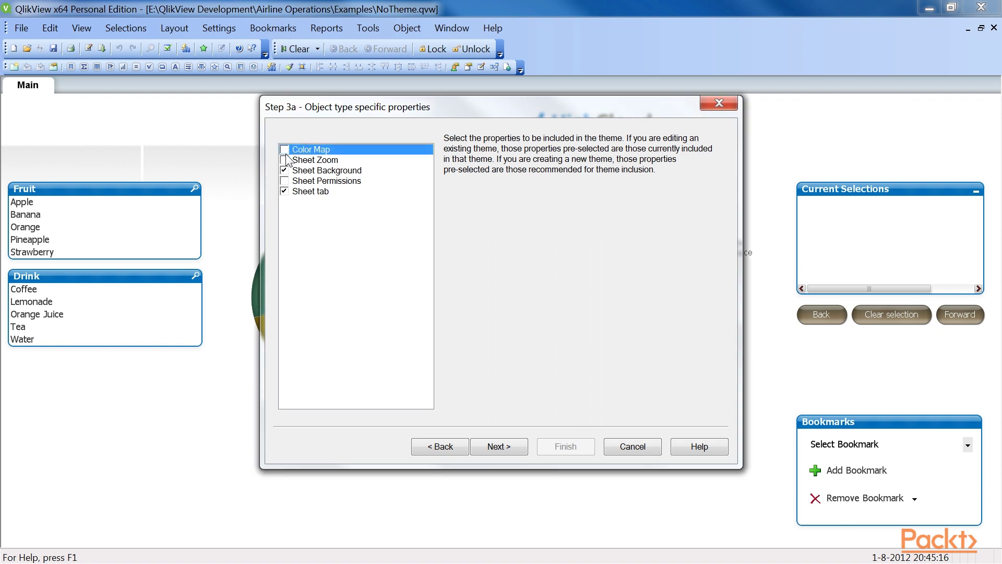
click(285, 160)
click(284, 149)
click(284, 160)
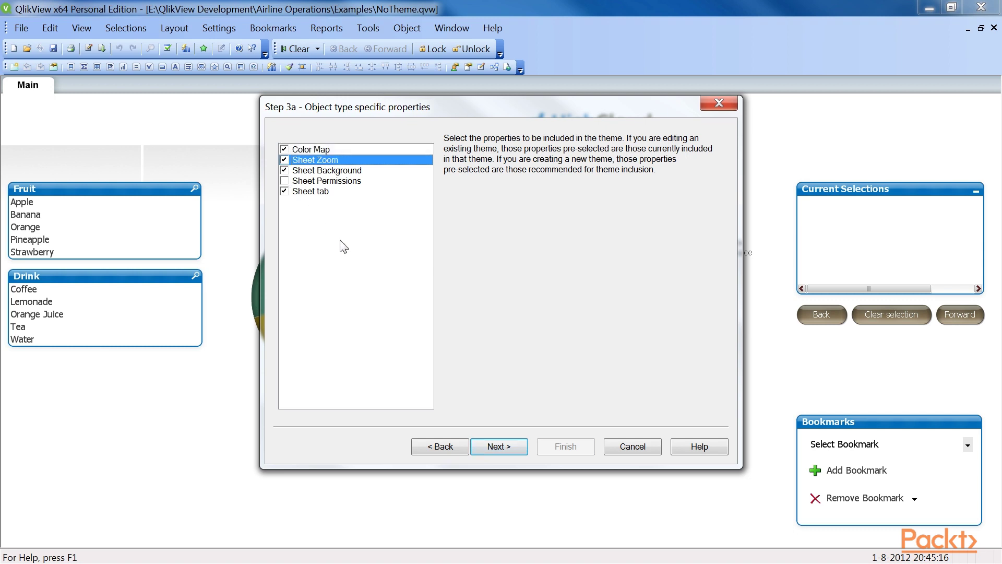
click(499, 447)
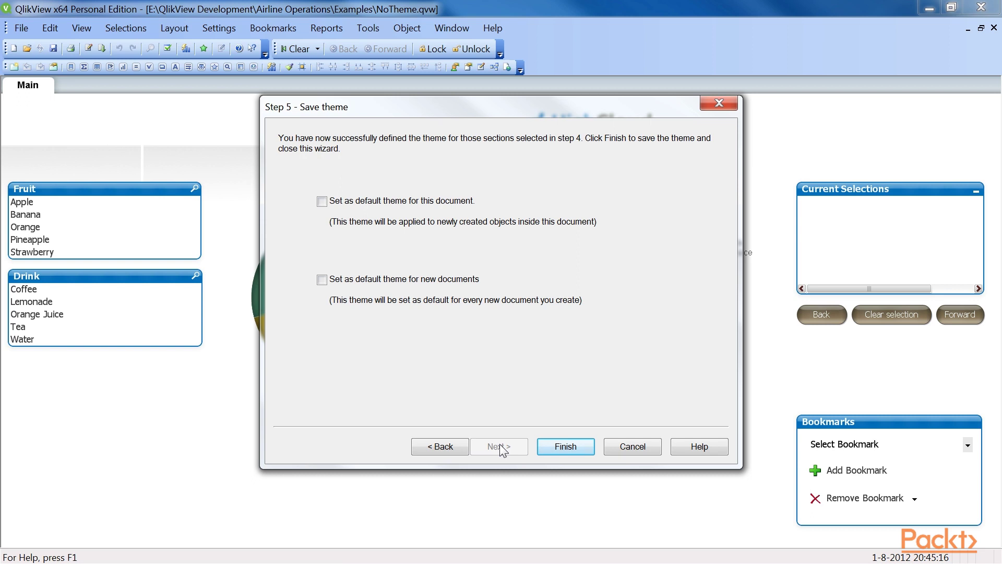
click(551, 451)
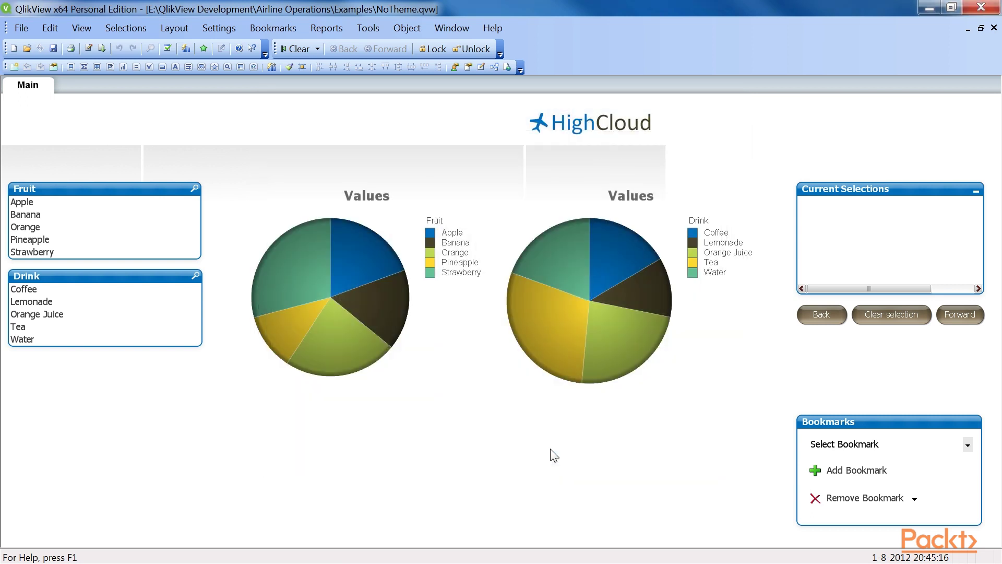
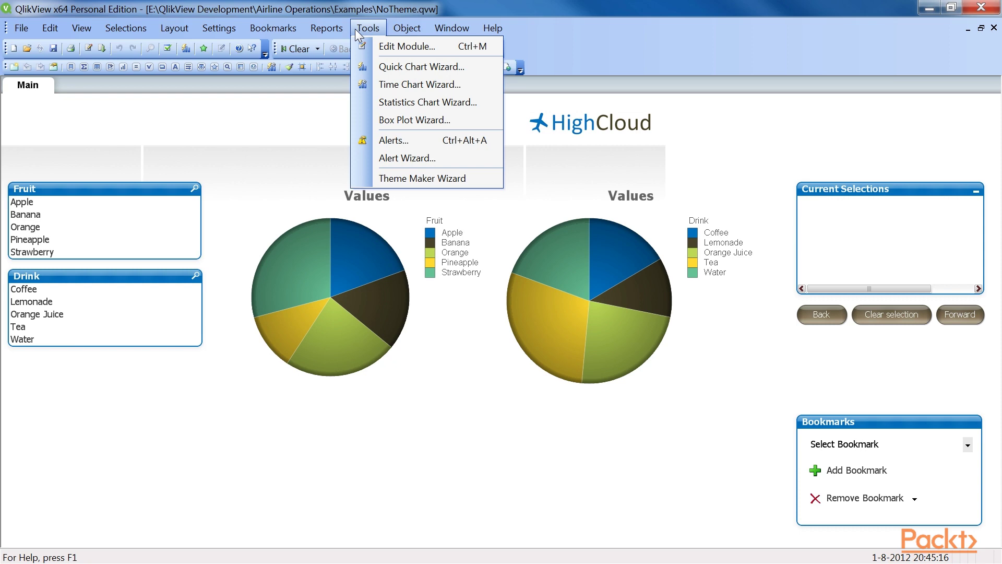
Run the Theme Maker Wizard again to modify the existing theme HighCloudCorporate.qvt and proceed to source selection
click(394, 178)
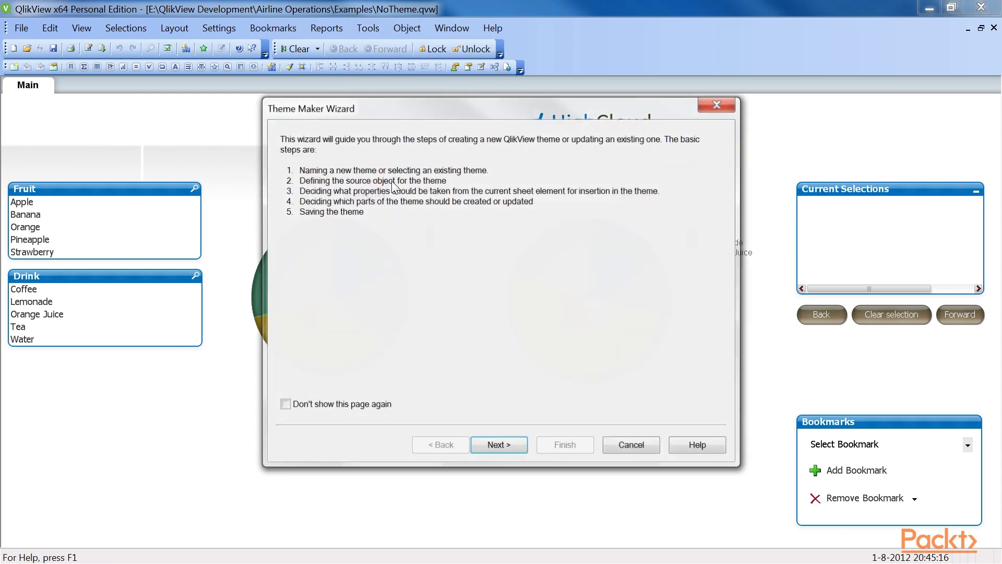
click(494, 450)
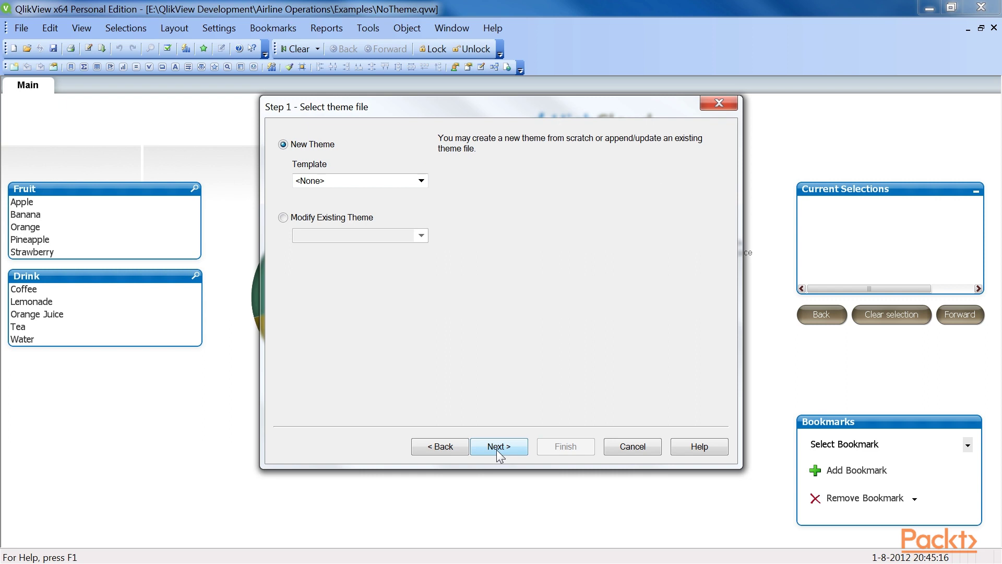
click(290, 217)
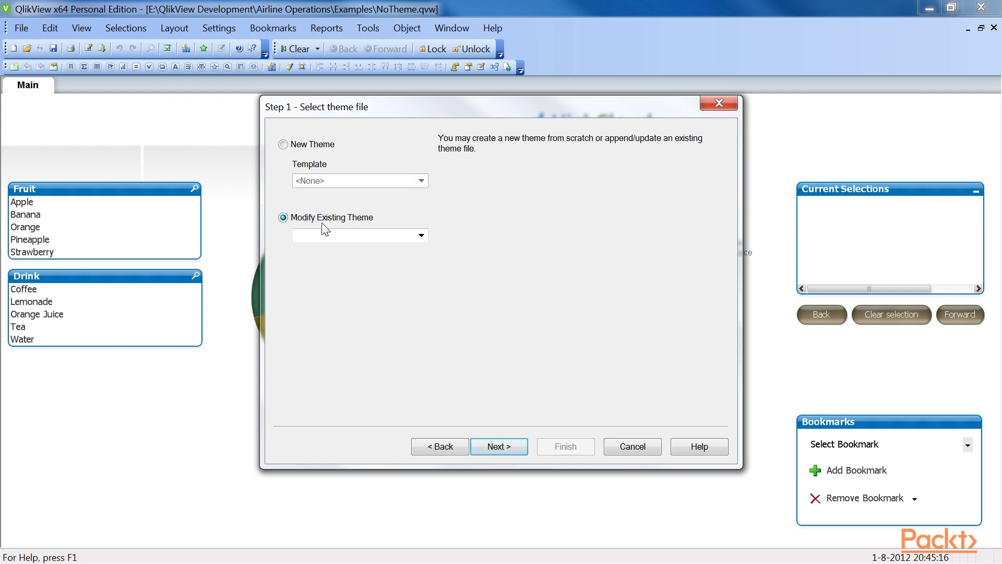
click(354, 235)
click(358, 249)
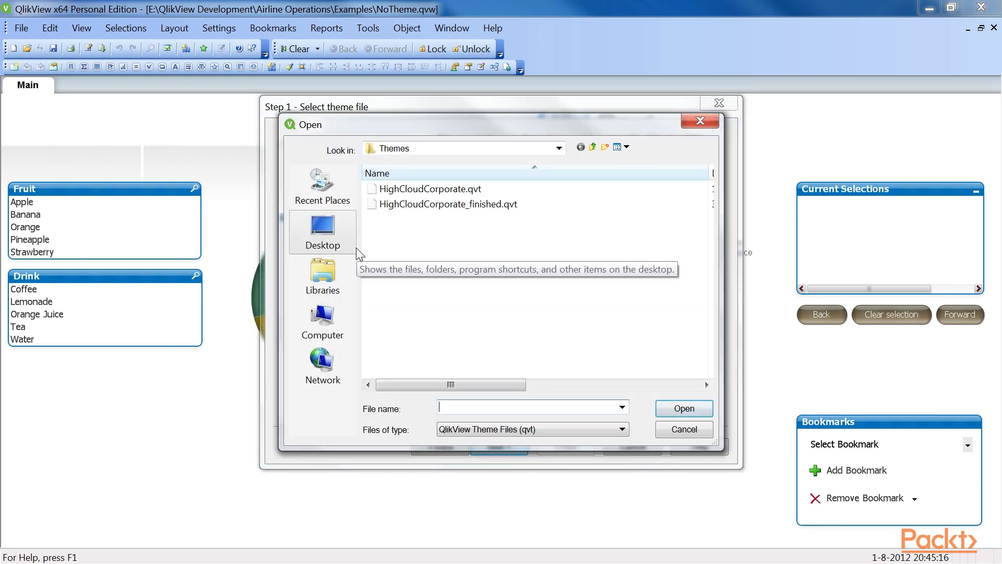
click(407, 190)
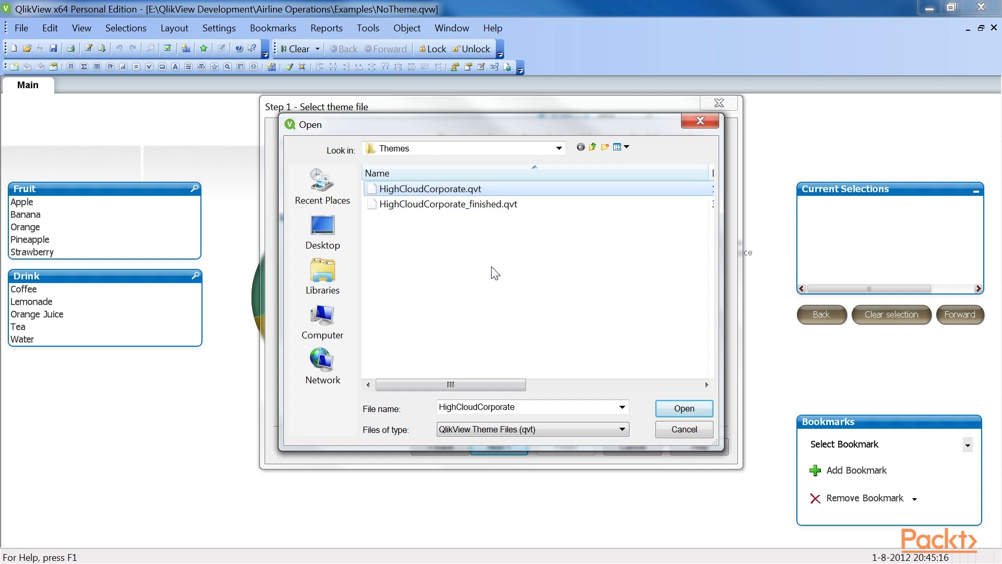
click(660, 411)
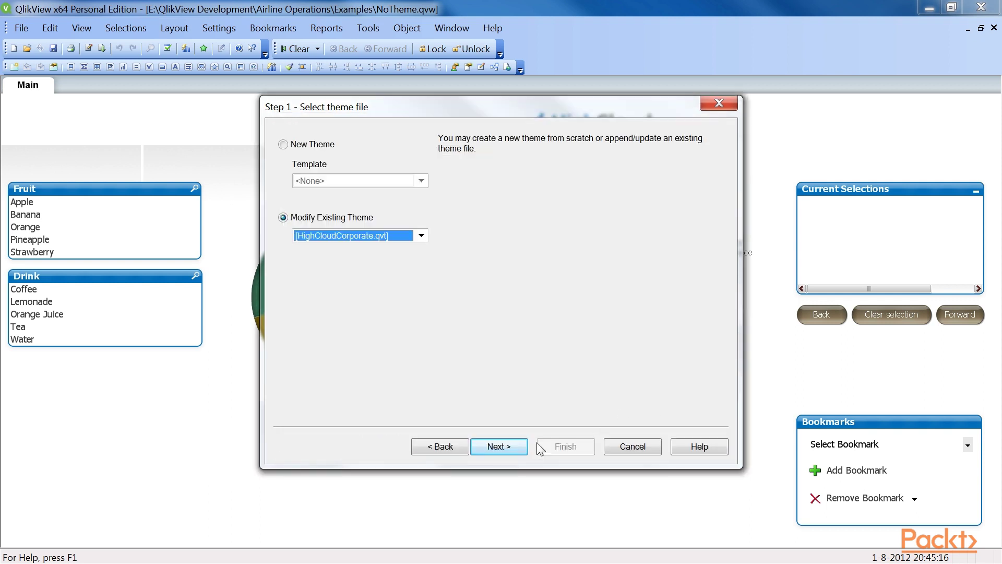
click(521, 453)
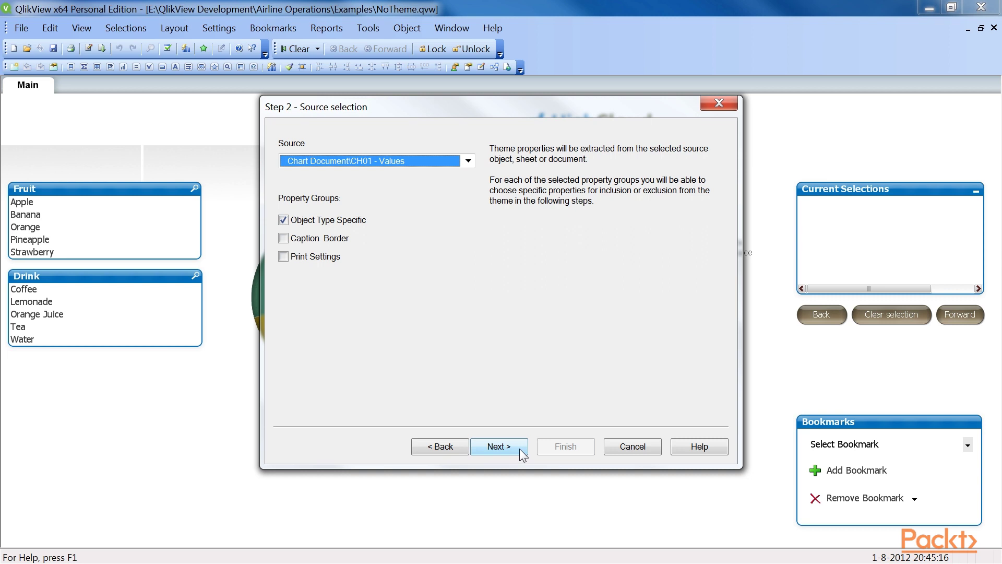
Choose the chart CH01 - Values as the source and add the Caption Border and Print Settings property groups
click(468, 161)
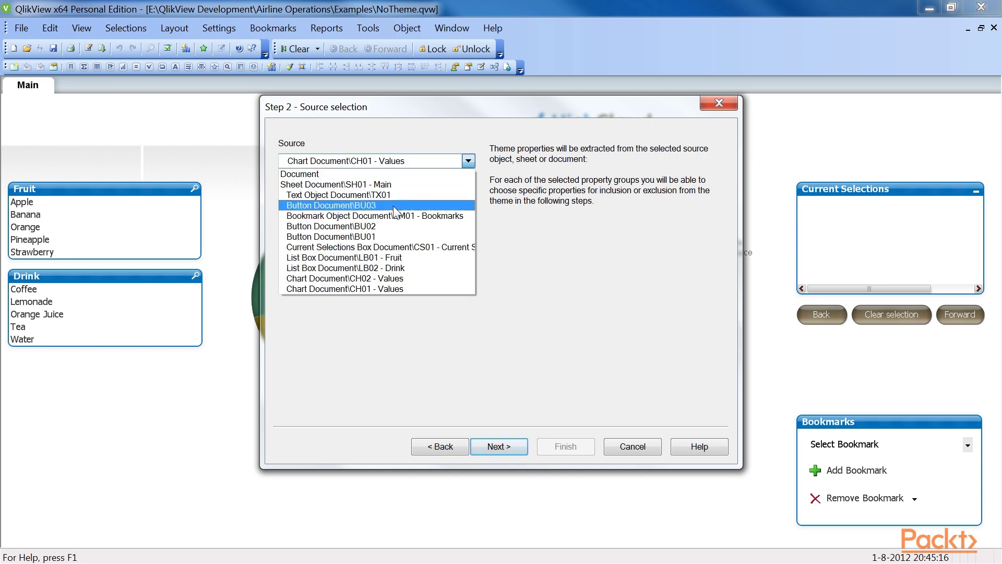
click(398, 288)
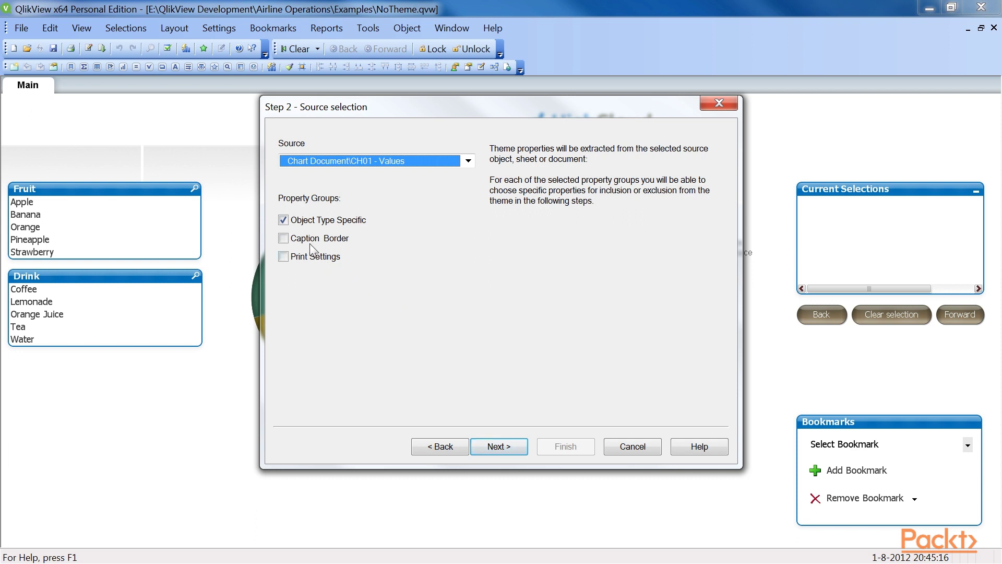
click(285, 237)
click(283, 256)
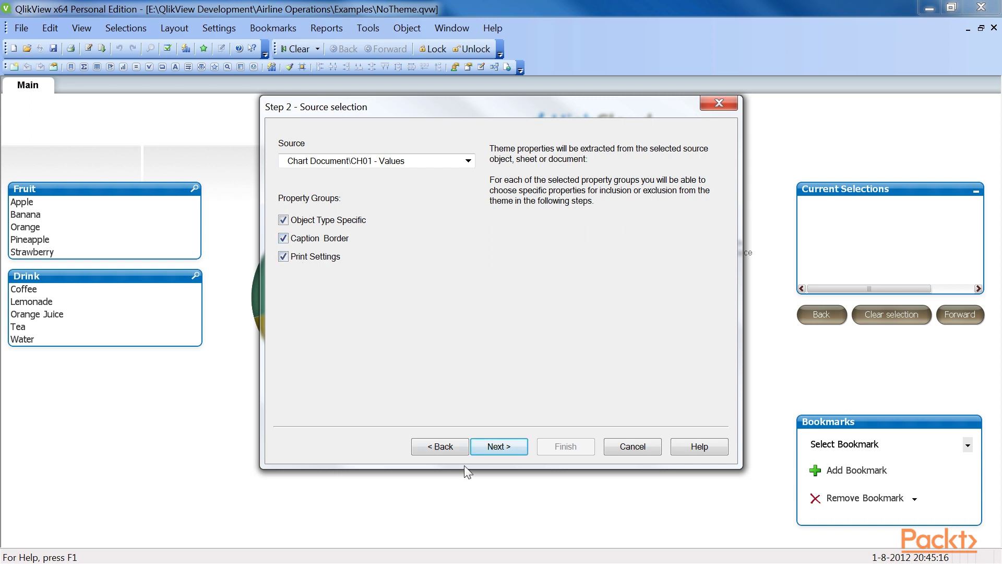
click(492, 453)
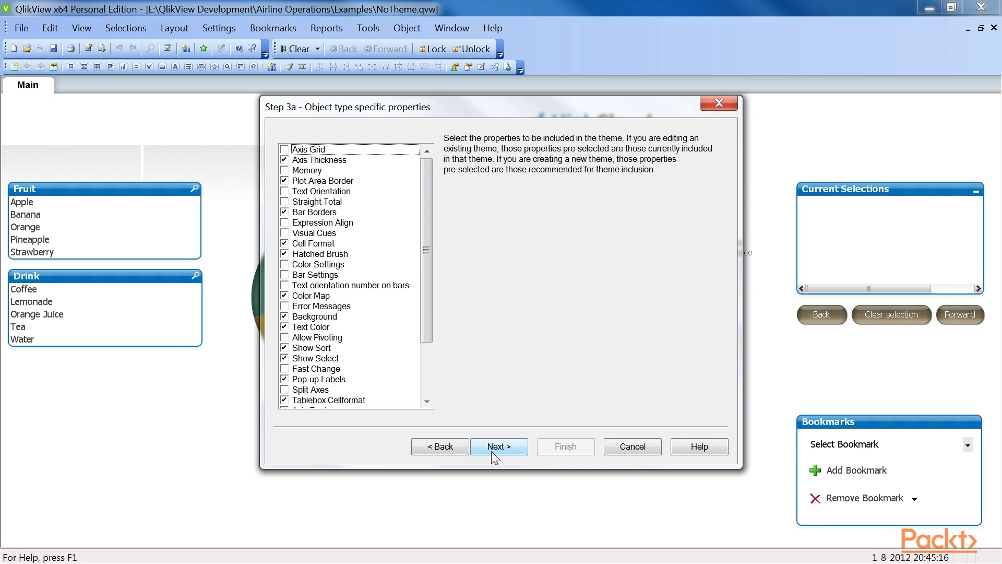
Accept the preselected chart and printer properties, adding Show Caption to the caption and border settings
click(494, 448)
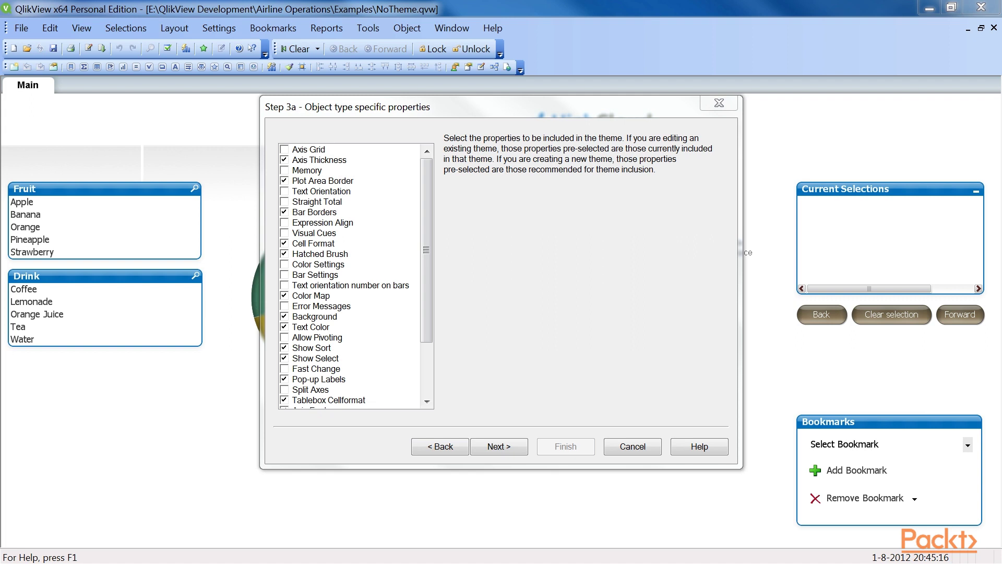
drag(430, 294, 427, 257)
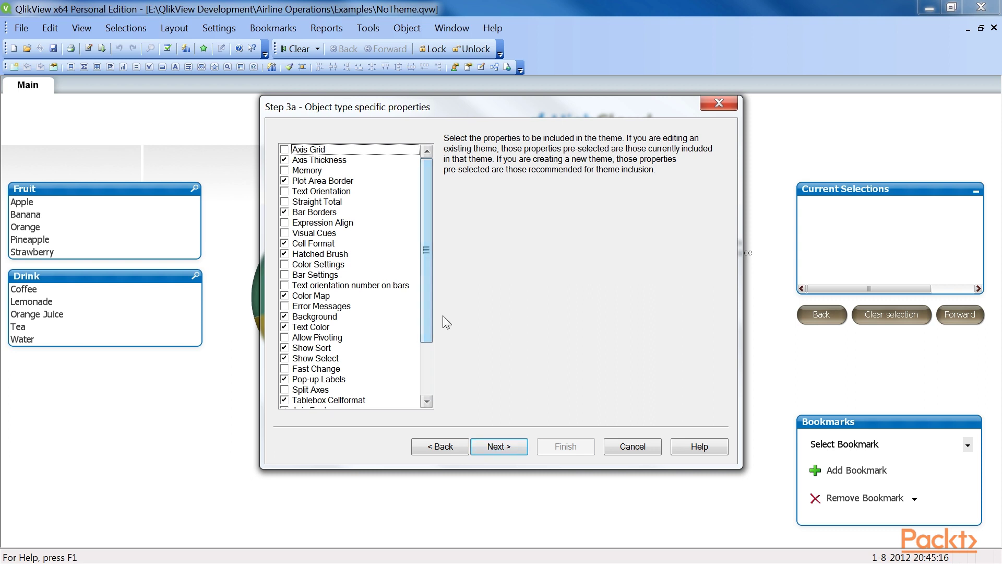
click(499, 446)
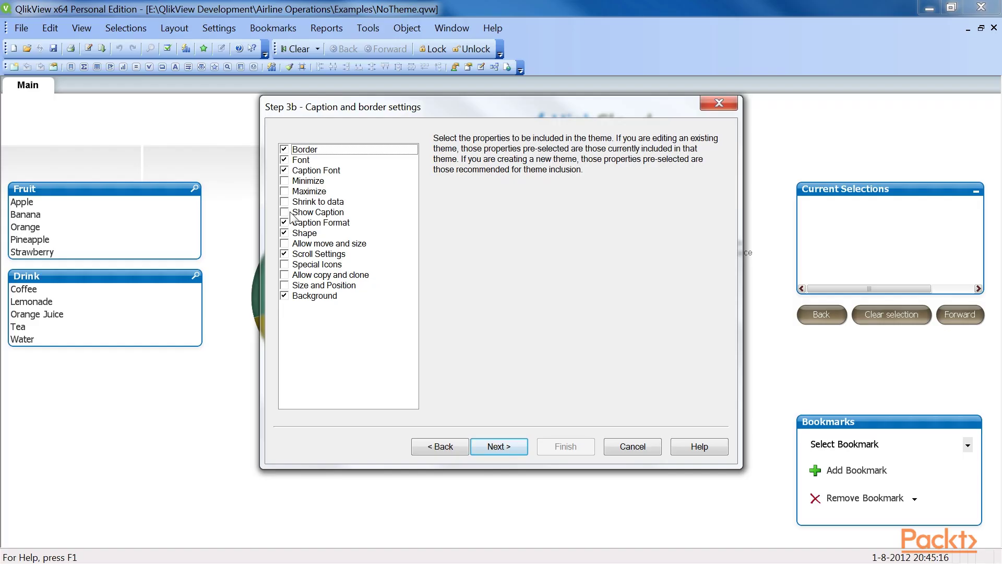
click(291, 213)
click(287, 213)
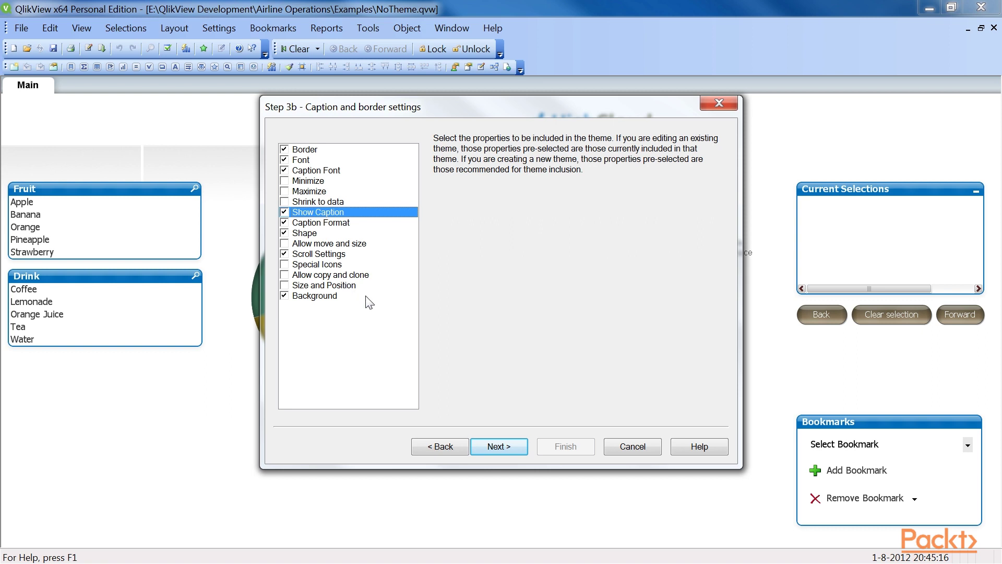
click(517, 453)
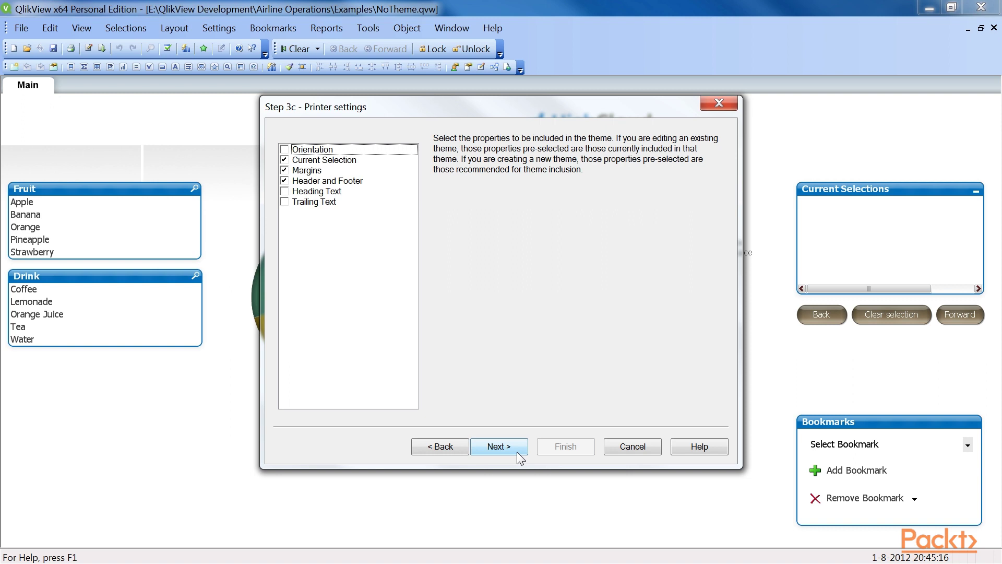
key(Return)
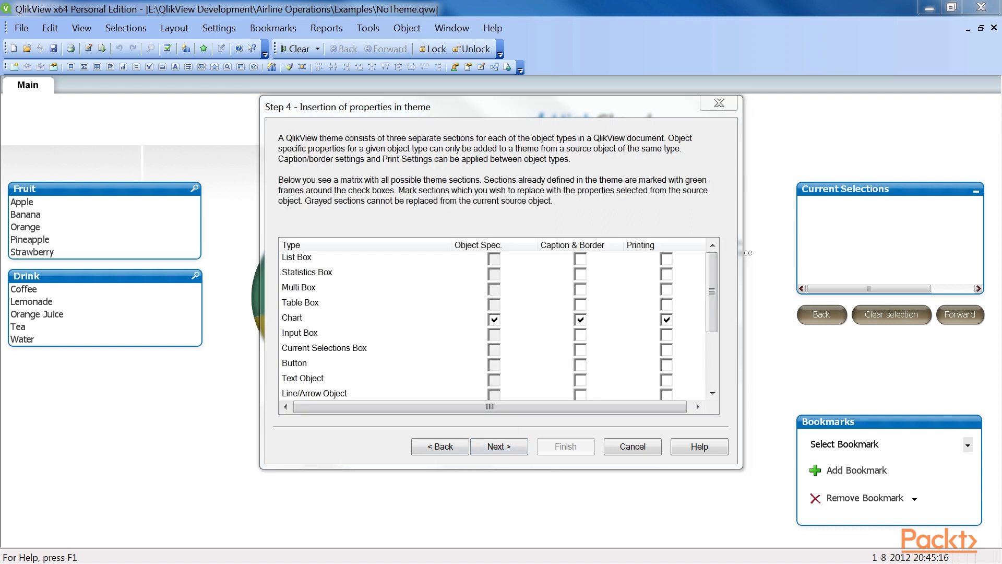
Apply Caption & Border to Button too, and Printing to every type from List Box through Text Object, and finish without setting a default theme
click(579, 361)
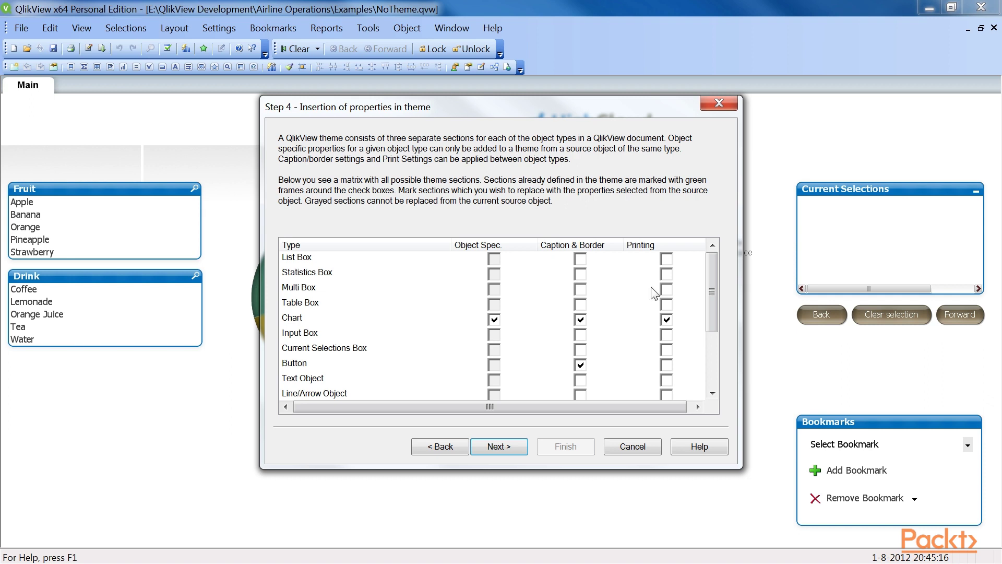
click(667, 289)
click(667, 259)
click(666, 274)
click(667, 305)
click(666, 334)
click(667, 349)
click(667, 365)
click(666, 380)
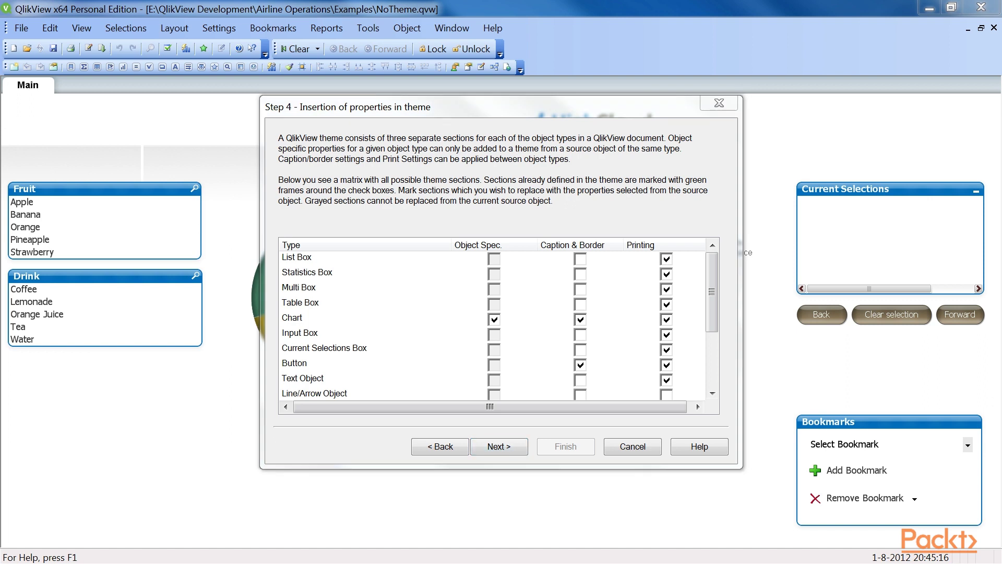
click(499, 447)
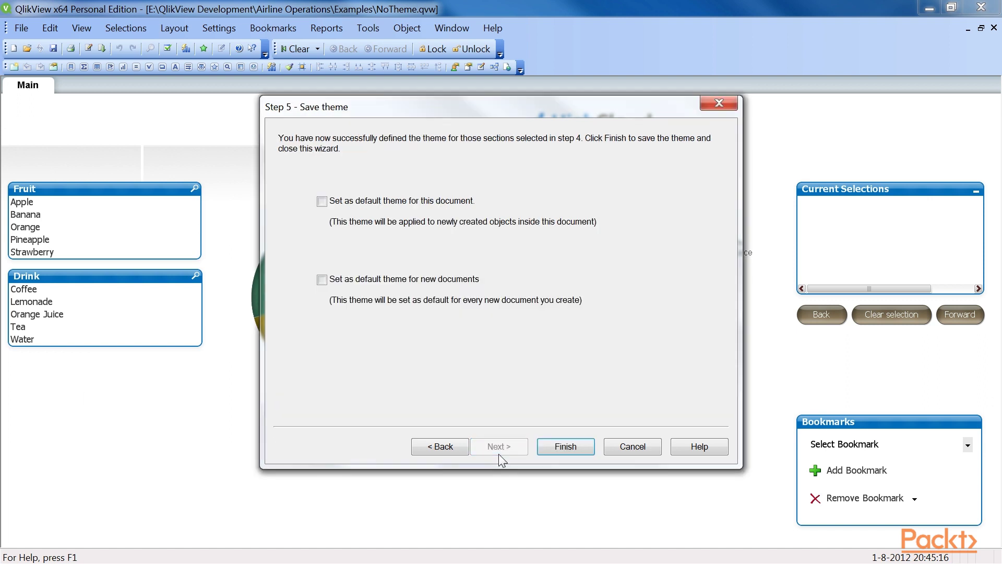
click(568, 447)
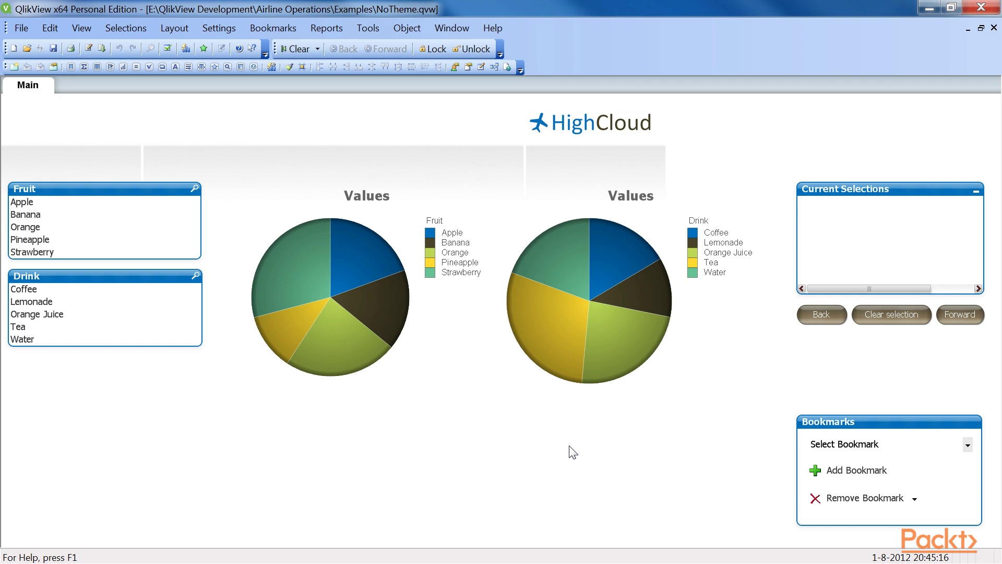